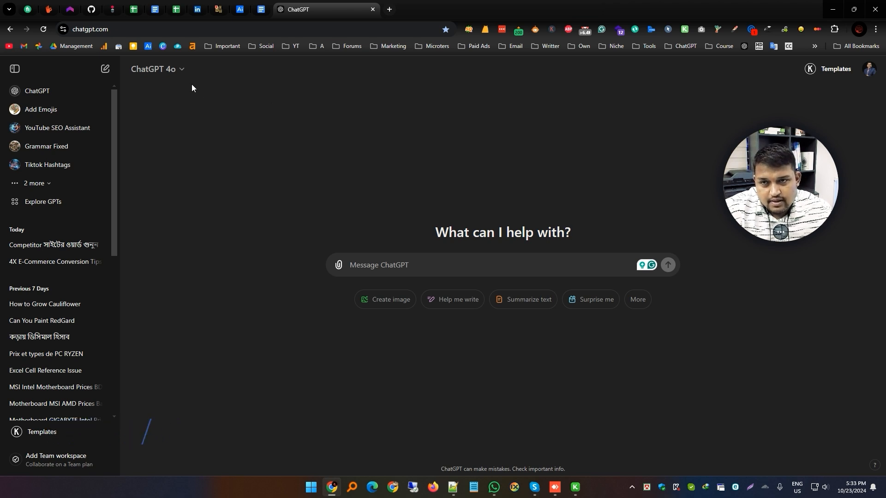
- Switch the chat model to ChatGPT 4o with canvas
left_click(181, 74)
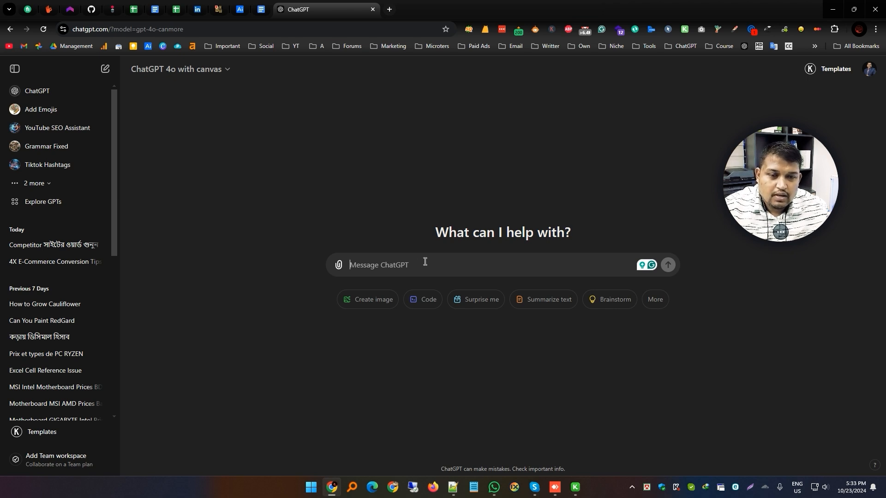
triple_click(420, 220)
triple_click(494, 230)
left_click(460, 234)
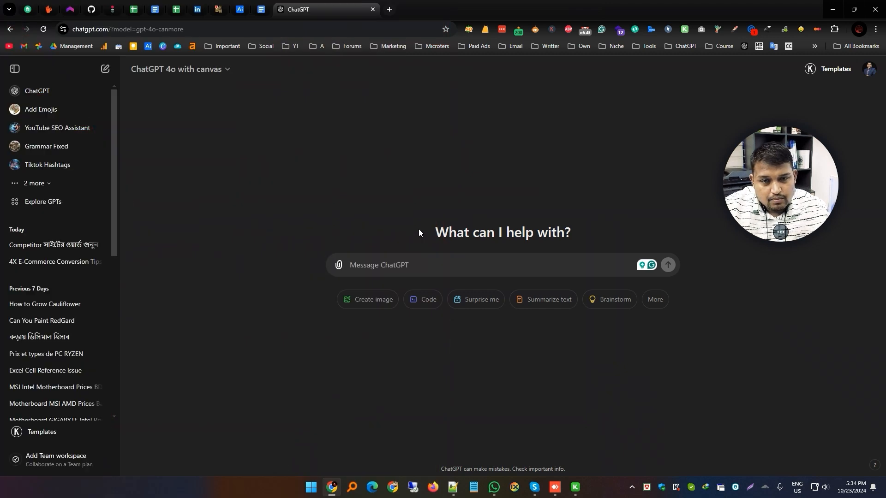
- Paste the copied article-writing prompt for "Top 5 Best Amazon FBA Automation Services: Boost Efficiency Now" into the message box
left_click(401, 266)
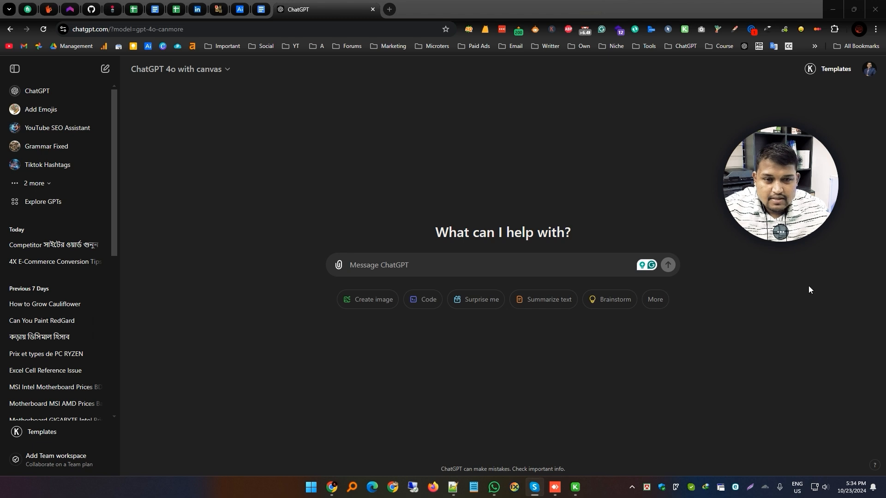
left_click(472, 262)
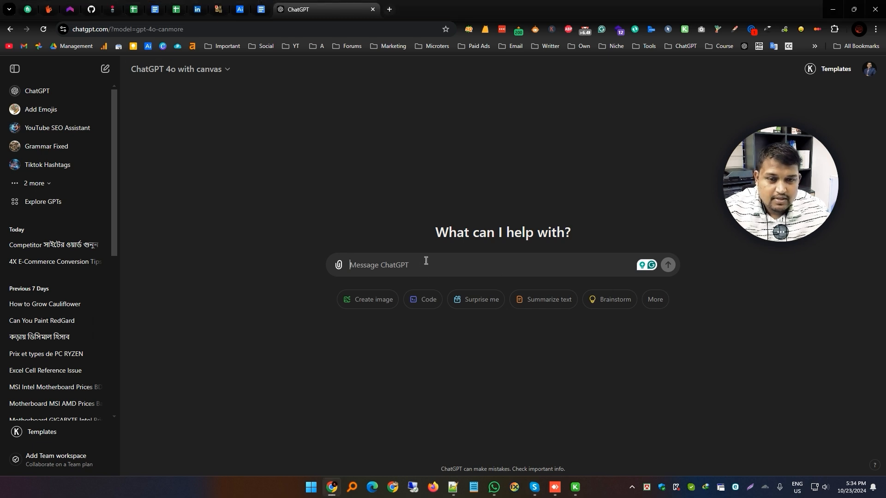
key("ctrl+v")
scroll(526, 267, "down", 10)
scroll(416, 239, "up", 10)
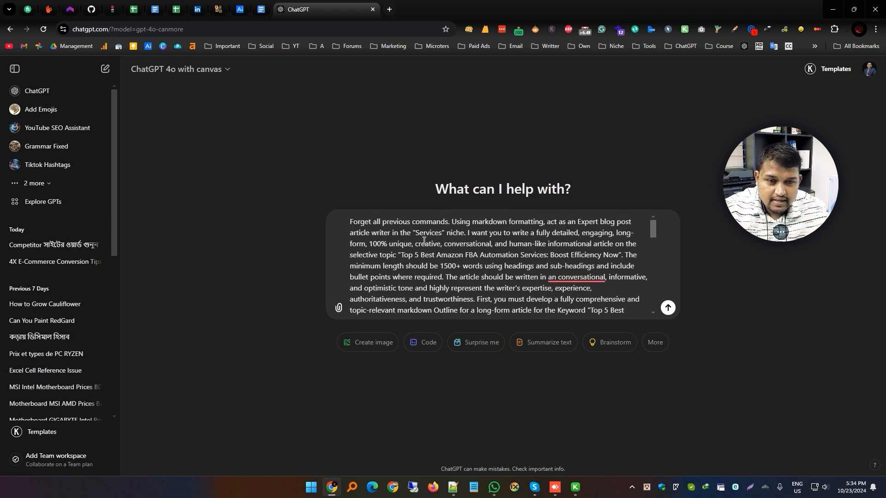
- Check the pasted prompt's niche, topic and 1500+ word length requirement, and send it to generate the article
scroll(415, 242, "down", 2)
scroll(413, 249, "up", 2)
left_click_drag(413, 254, 551, 255)
left_click(612, 269)
scroll(572, 259, "down", 1)
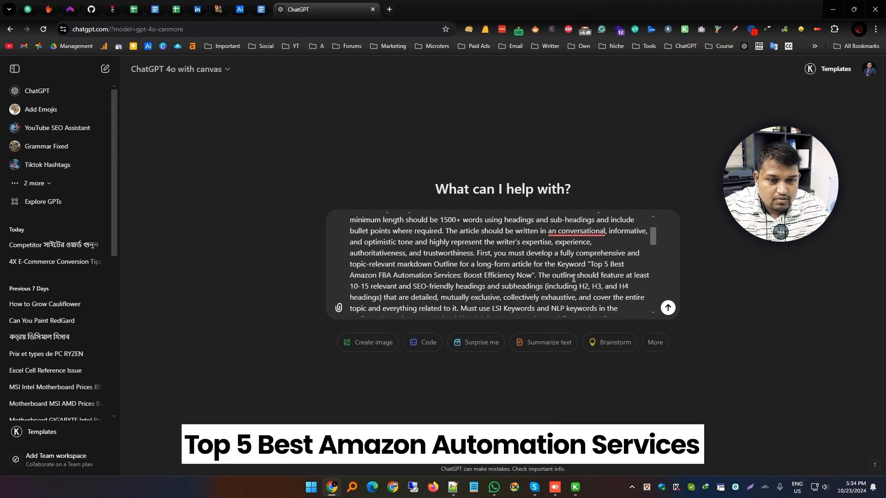
scroll(513, 251, "up", 1)
left_click_drag(425, 234, 506, 245)
scroll(489, 267, "down", 5)
left_click(667, 308)
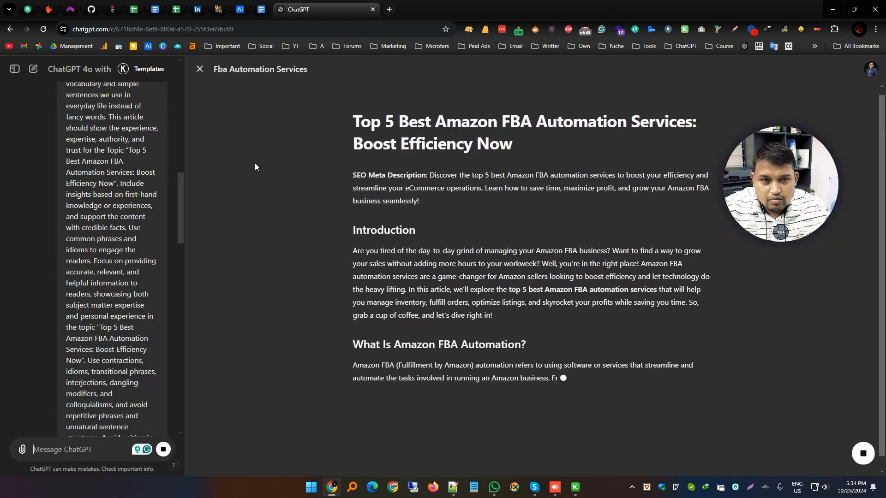
- Examine the generated article in the canvas, from its introduction and service sections through the FAQs and conclusion
scroll(76, 214, "down", 10)
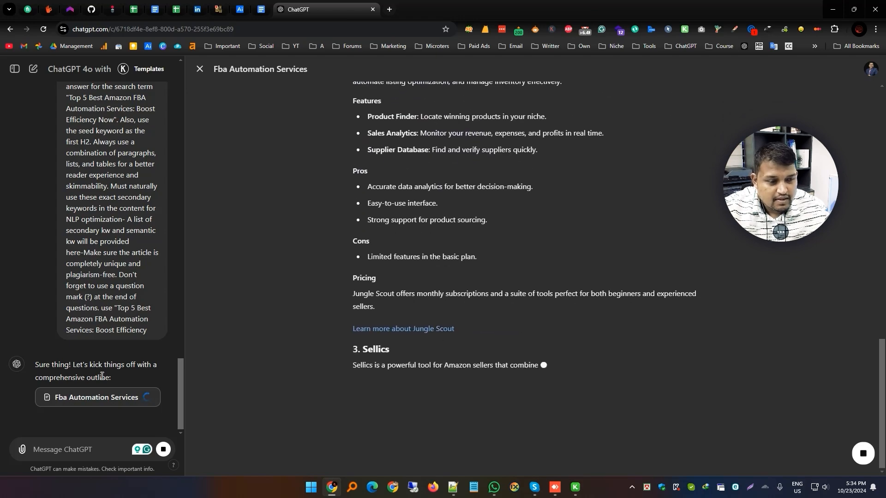
scroll(355, 298, "up", 15)
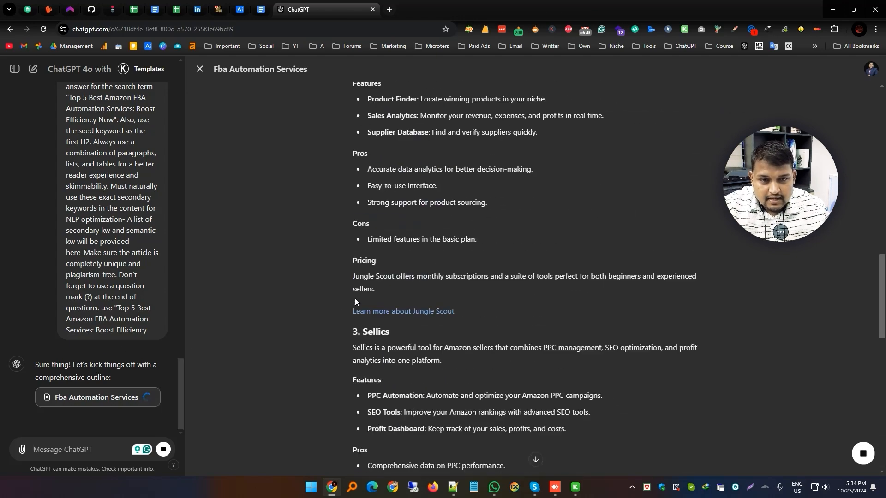
scroll(356, 298, "up", 4)
triple_click(412, 182)
left_click_drag(437, 147, 443, 252)
scroll(433, 211, "down", 2)
scroll(457, 226, "down", 1)
triple_click(427, 155)
left_click(395, 238)
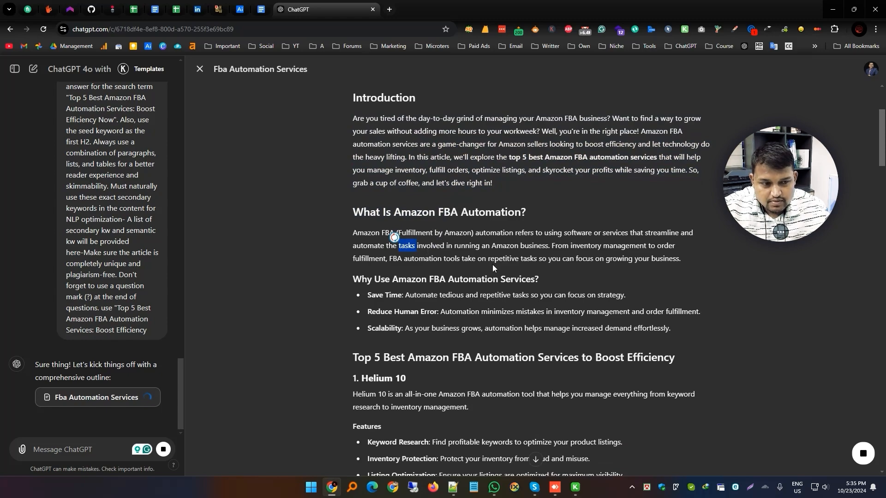
scroll(492, 271, "down", 8)
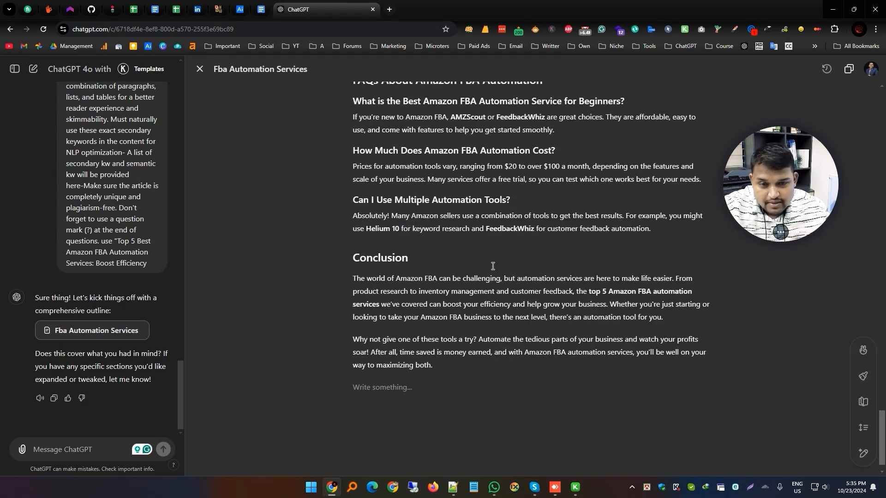
scroll(98, 293, "up", 3)
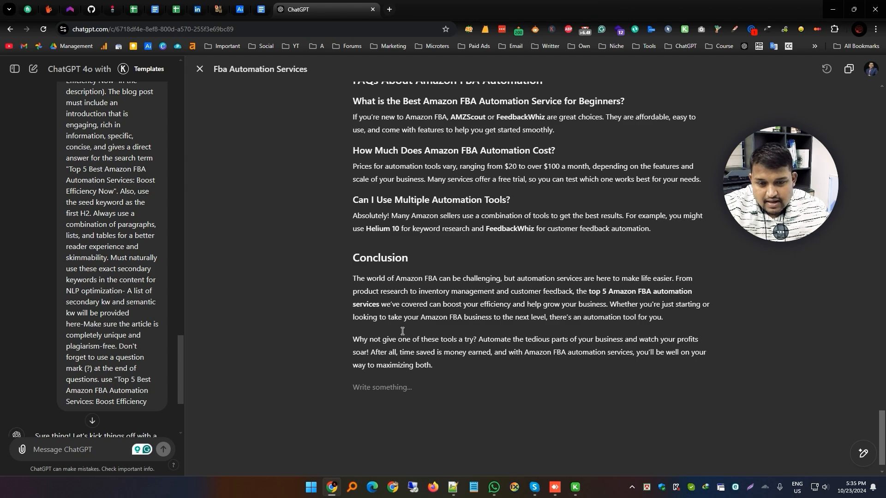
scroll(402, 329, "up", 10)
scroll(402, 330, "up", 20)
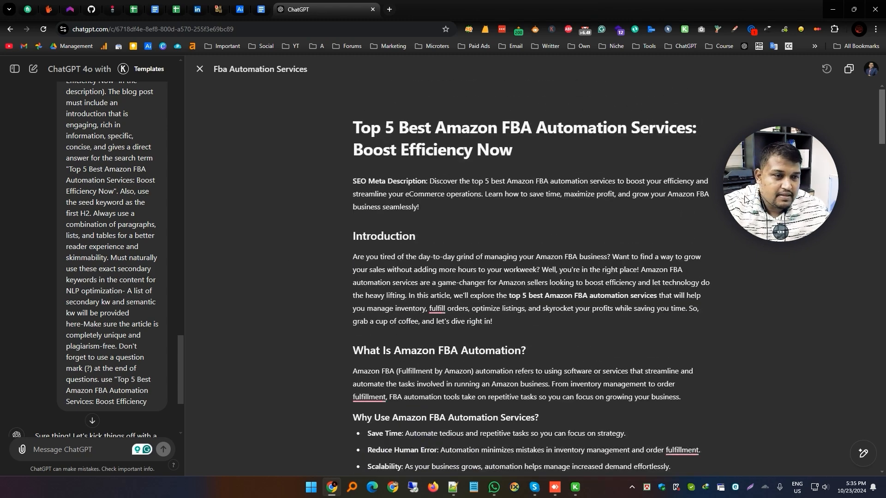
mouse_move(778, 235)
left_click(775, 233)
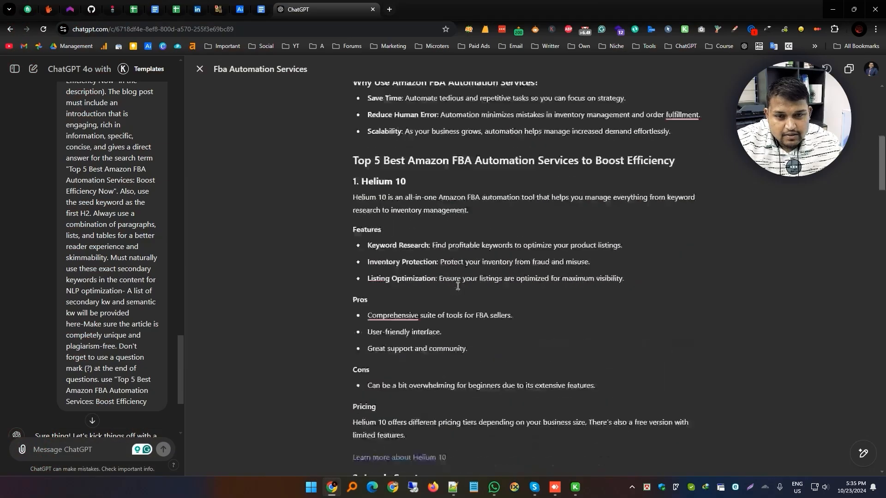
- Count the words of the article from the conclusion back to the introduction with Word Counter Plus, and dismiss the result
scroll(469, 323, "down", 15)
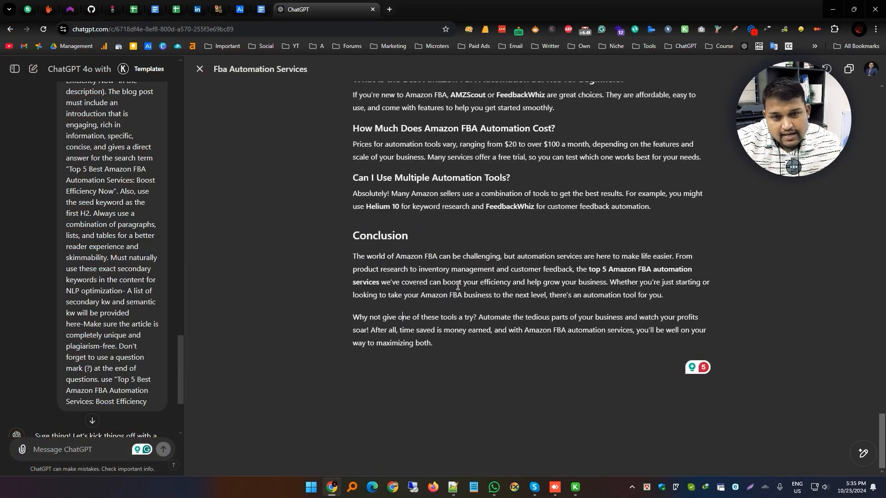
left_click_drag(455, 343, 351, 255)
right_click(397, 259)
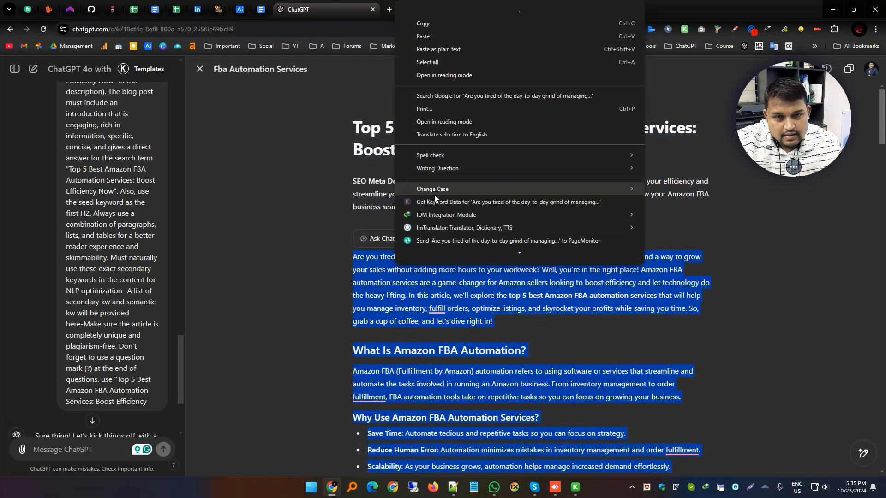
scroll(448, 218, "down", 1)
left_click(438, 232)
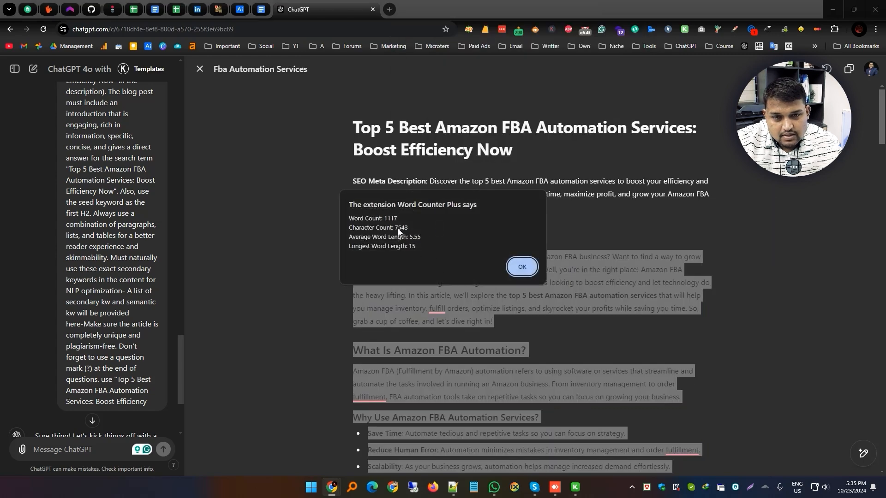
left_click(515, 265)
left_click(341, 254)
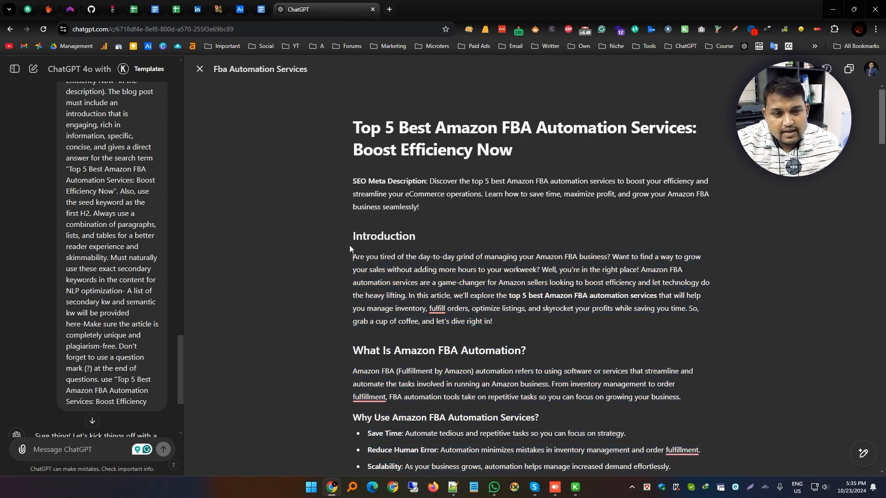
- Look through the whole article again and examine its SEO meta description and introduction paragraph
scroll(476, 277, "down", 20)
scroll(475, 236, "up", 10)
scroll(474, 237, "up", 20)
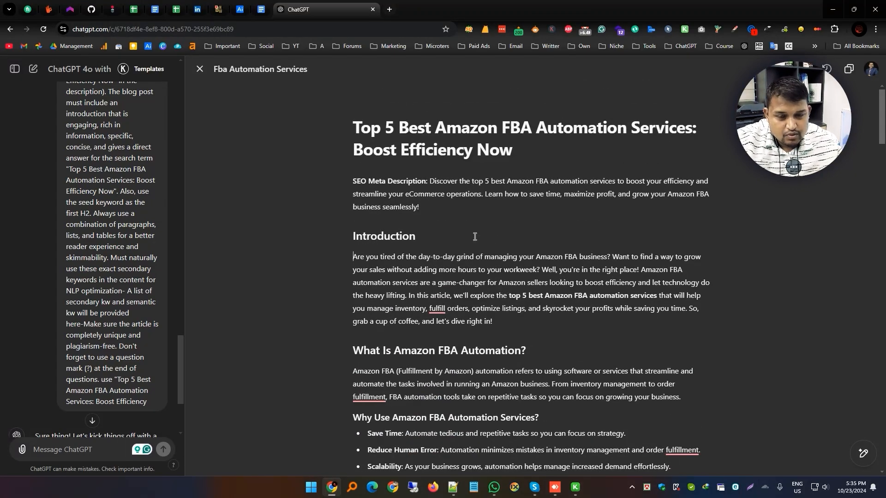
triple_click(417, 278)
scroll(309, 239, "down", 20)
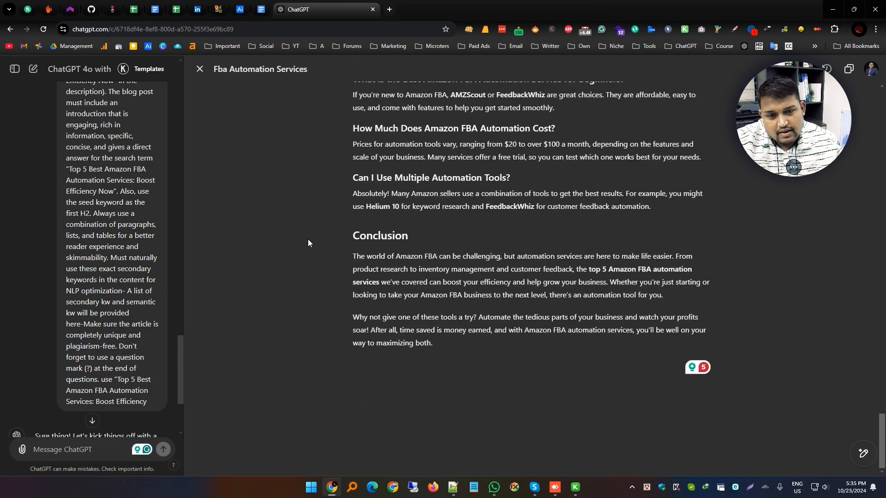
scroll(308, 239, "up", 20)
triple_click(464, 285)
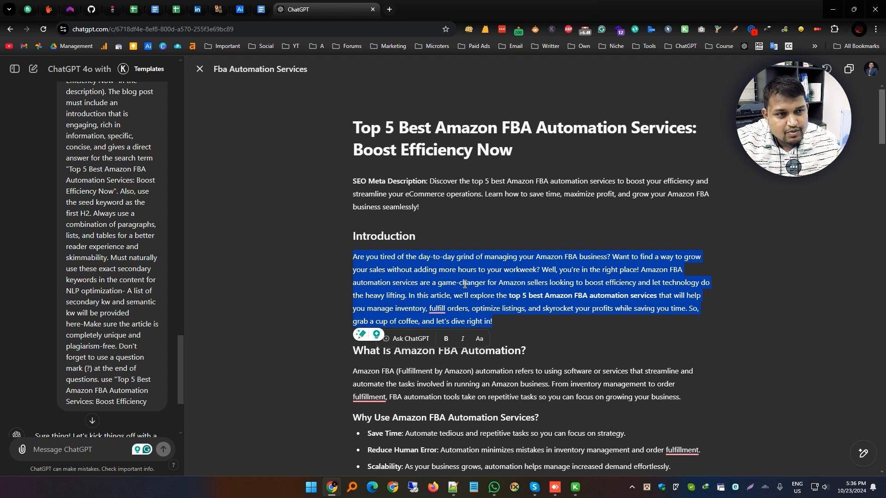
left_click(479, 278)
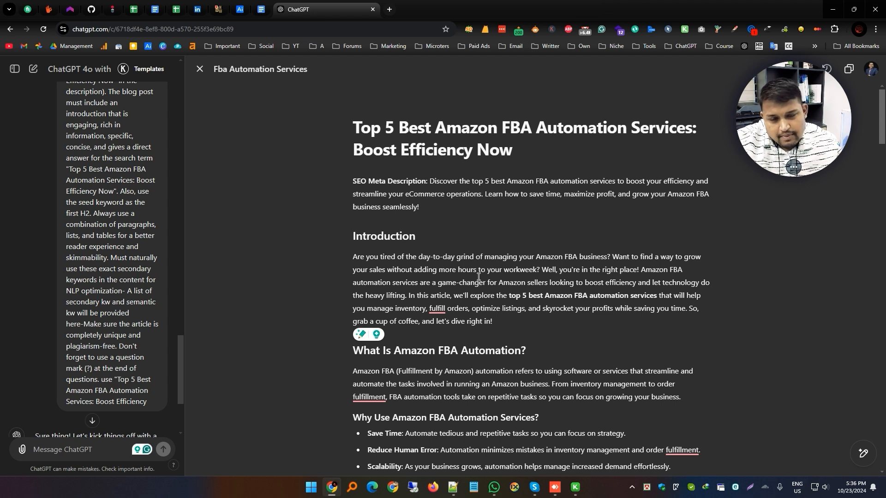
left_click_drag(504, 182, 503, 192)
left_click(480, 277)
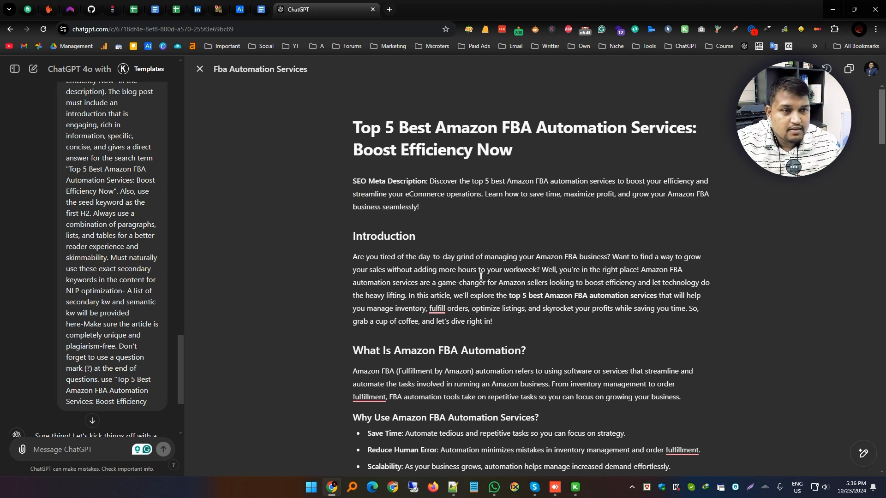
- Search Google for "hummingbway" in a new browser tab
left_click(389, 9)
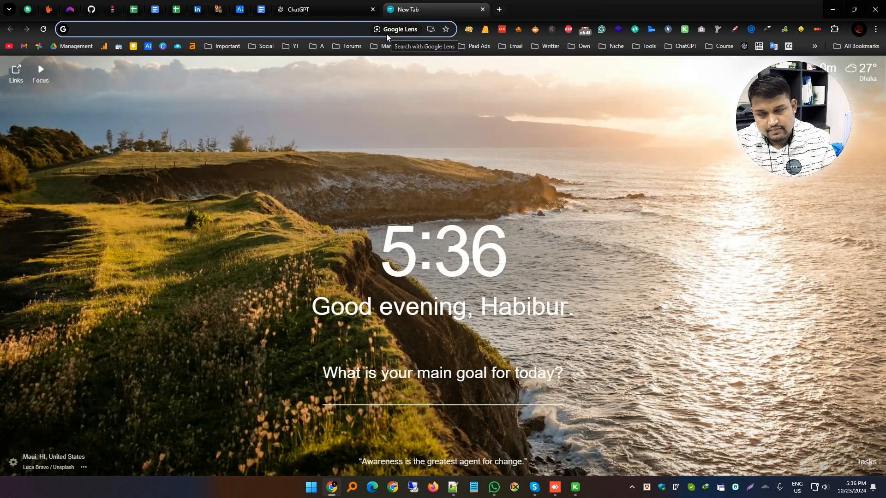
type("hummingw")
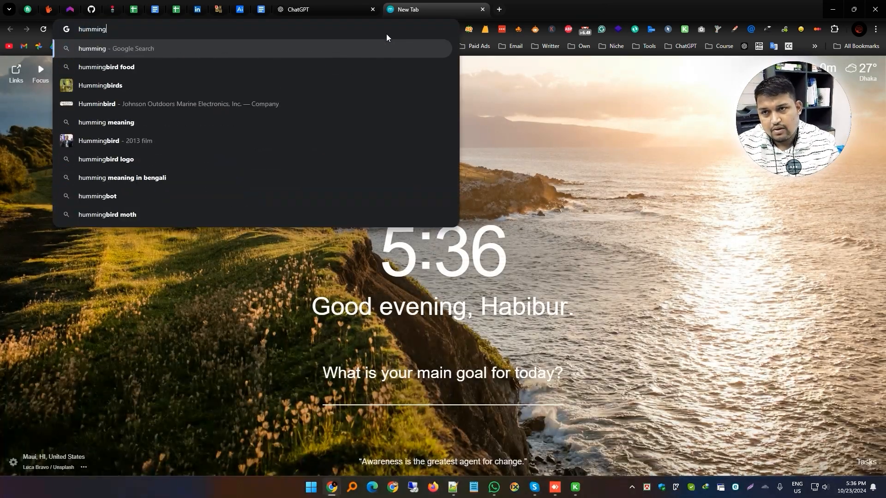
key("BackSpace")
type("brid")
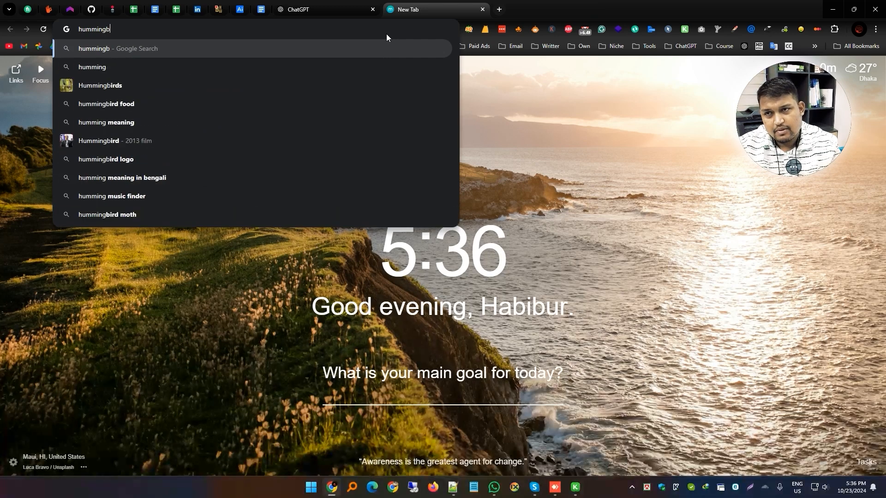
key("Return")
- Search Google for "hymming article grade", look through the results and close the search tab
left_click(118, 28)
type("h")
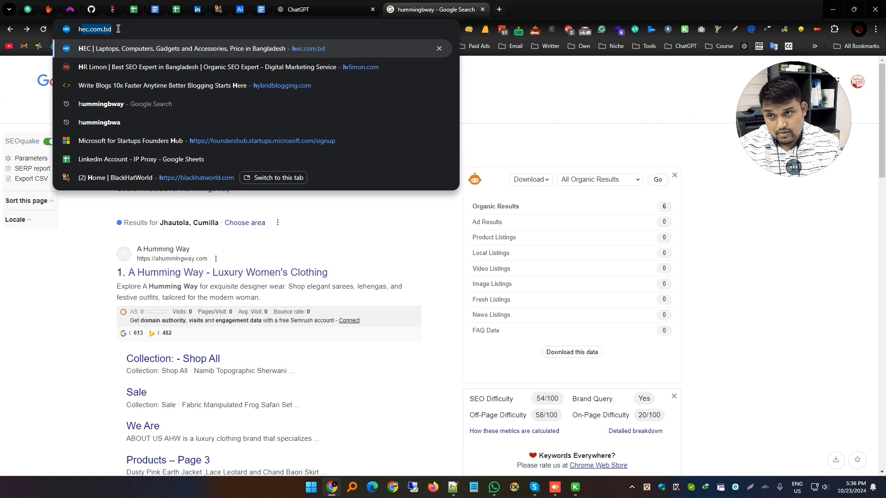
type("ymming")
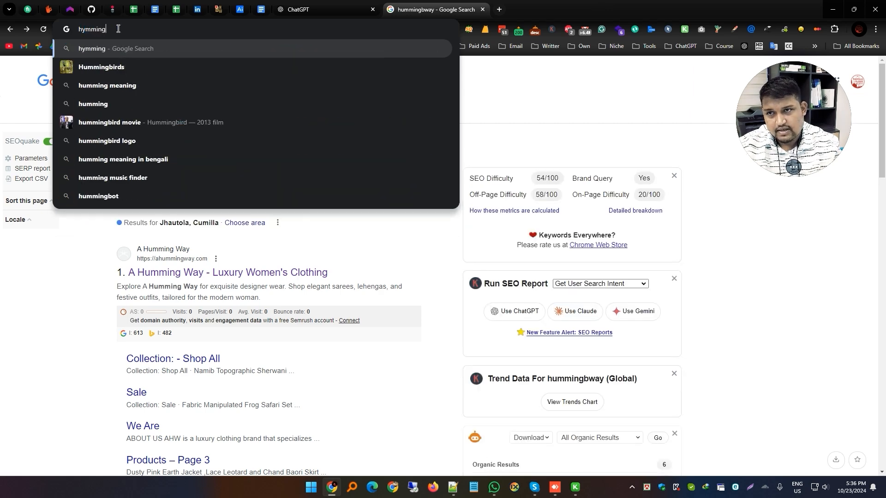
key("ctrl+a")
type("hymming article grade")
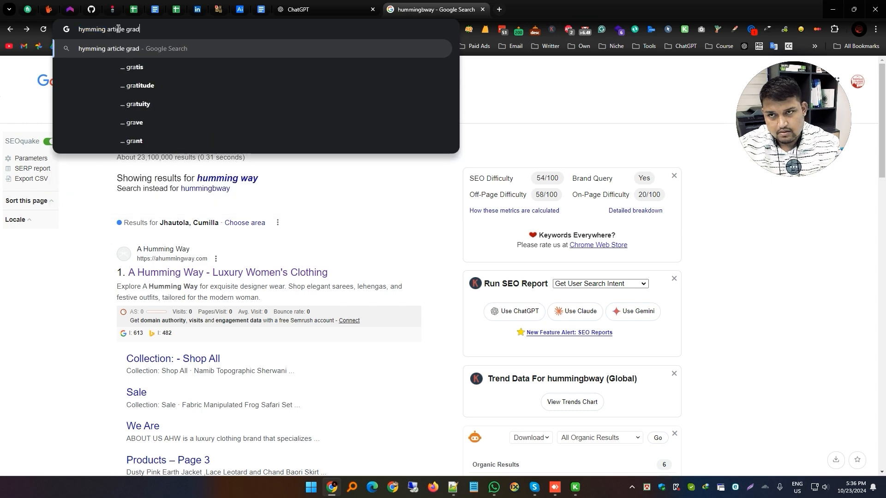
key("Return")
scroll(170, 154, "down", 1)
scroll(169, 153, "down", 6)
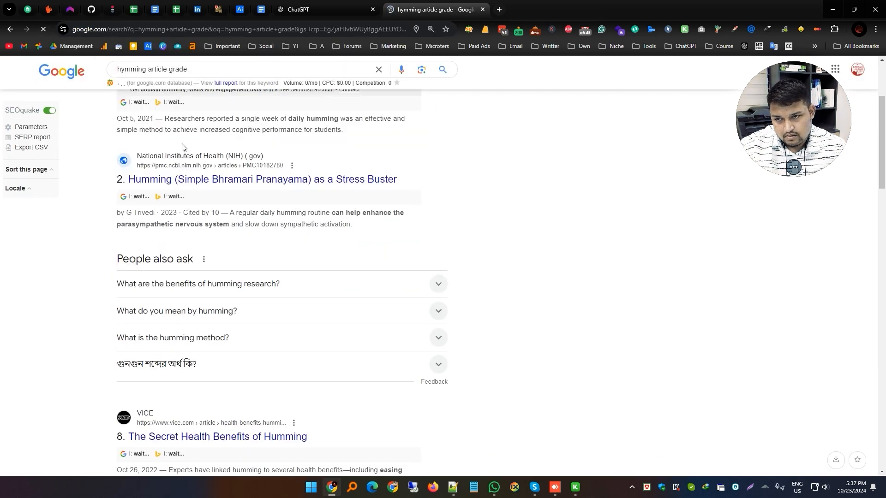
scroll(185, 152, "down", 18)
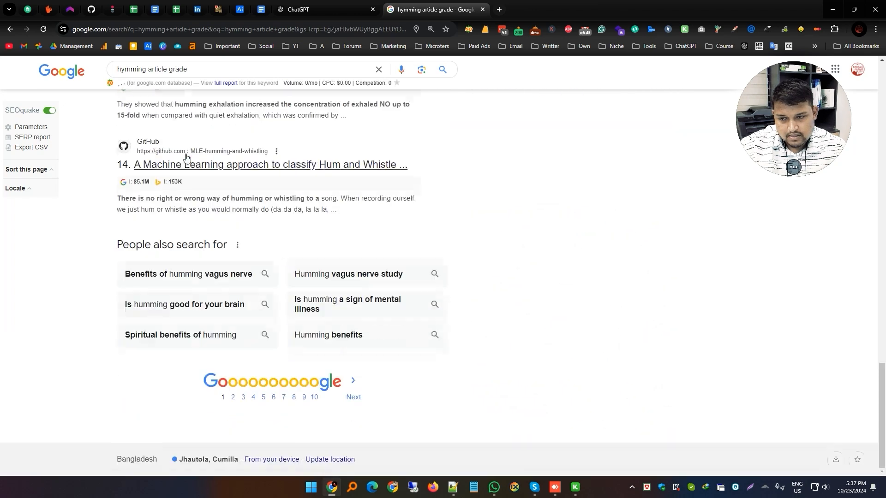
scroll(277, 172, "up", 12)
middle_click(427, 3)
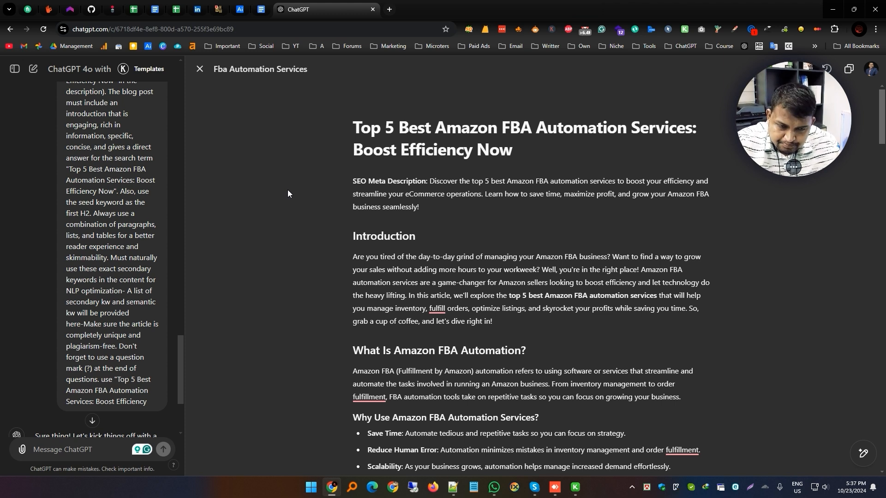
- Select the article's introduction paragraph and skim the text to its end and back
mouse_move(863, 453)
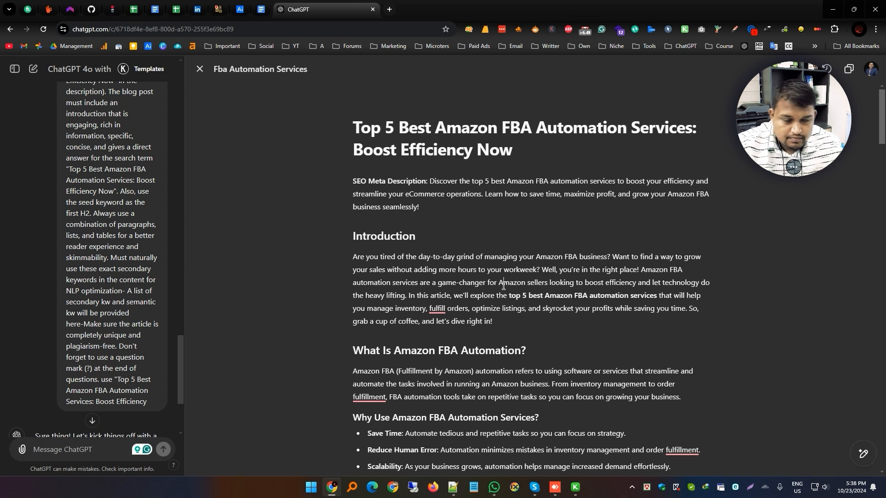
triple_click(374, 259)
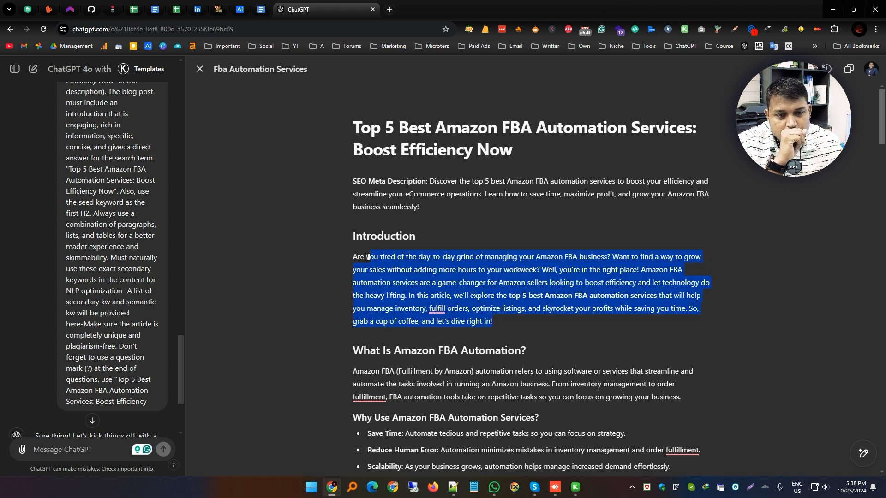
triple_click(393, 259)
scroll(505, 277, "down", 20)
scroll(504, 277, "up", 20)
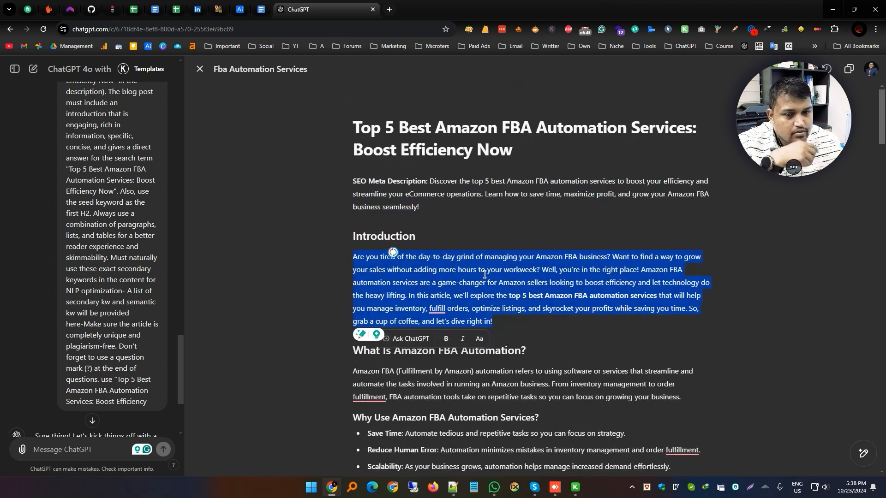
- Select the article's introduction paragraph and ask ChatGPT to edit it with the request "rewrite pls"
left_click(484, 274)
triple_click(443, 265)
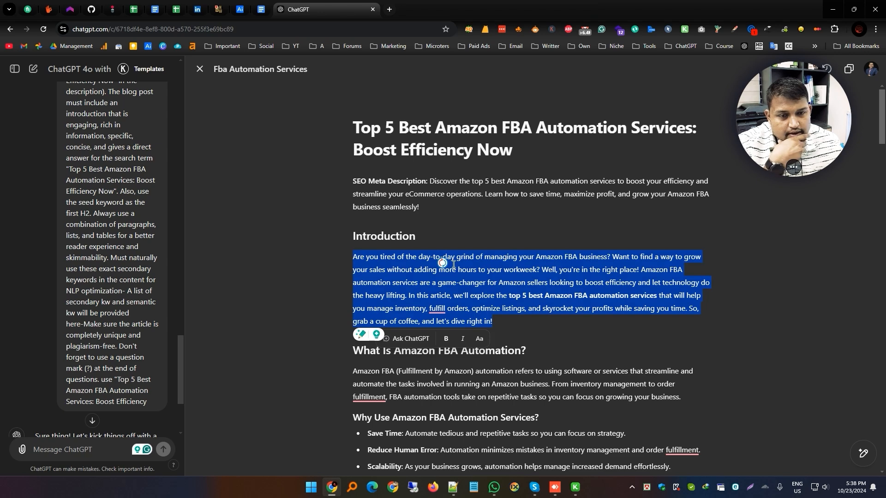
left_click(423, 334)
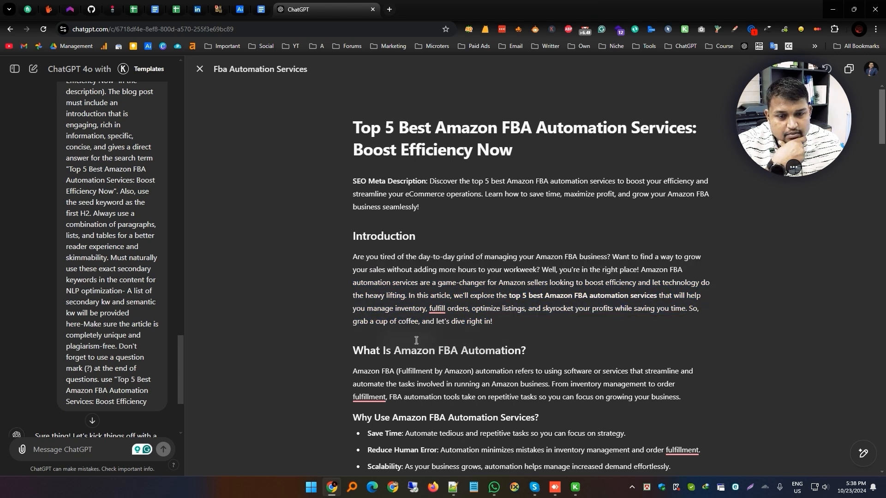
triple_click(467, 285)
left_click(413, 338)
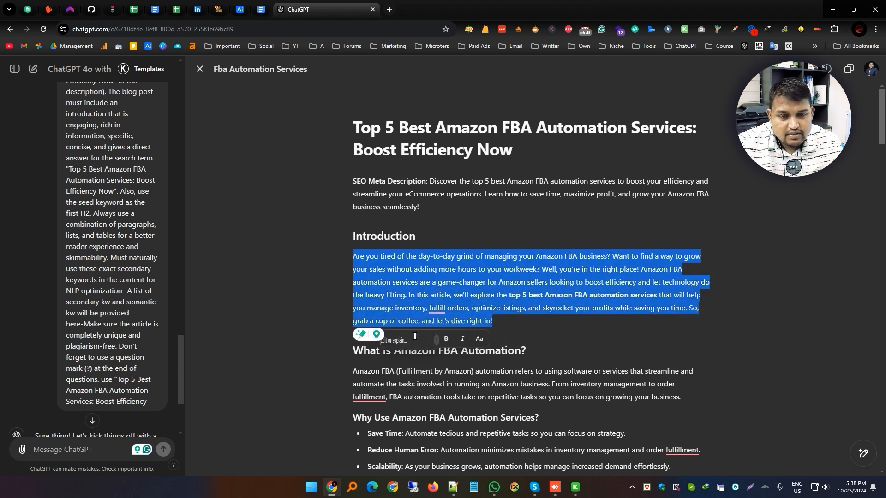
type("rewrite pr")
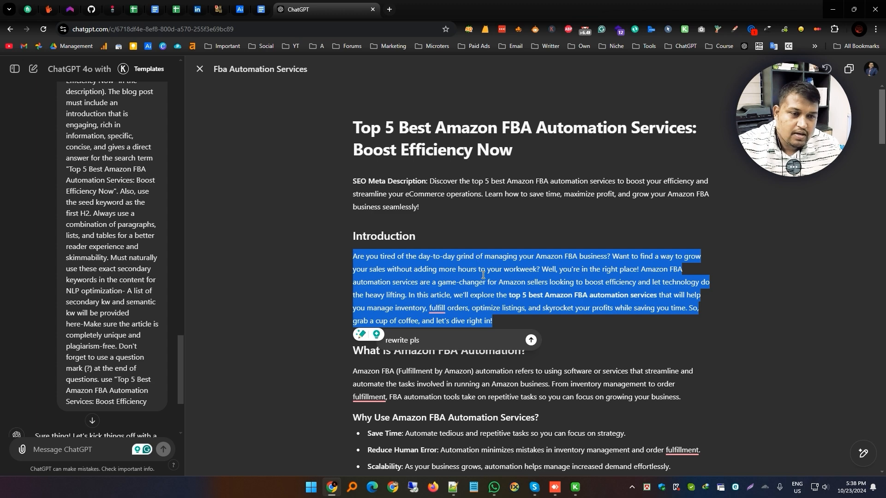
left_click(531, 341)
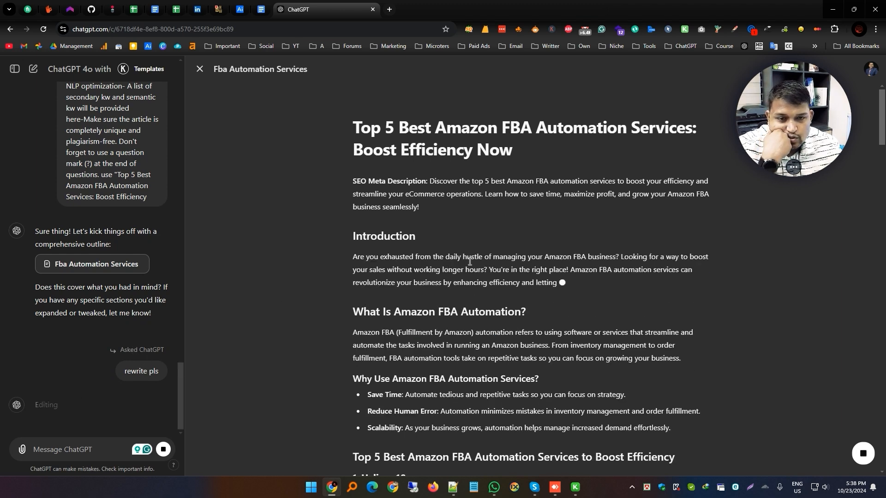
- Split the introduction into four short paragraphs, starting new ones at "You're in the right place!", "In this article" and "So, grab a cup of coffee"
left_click_drag(424, 270, 463, 295)
left_click(505, 295)
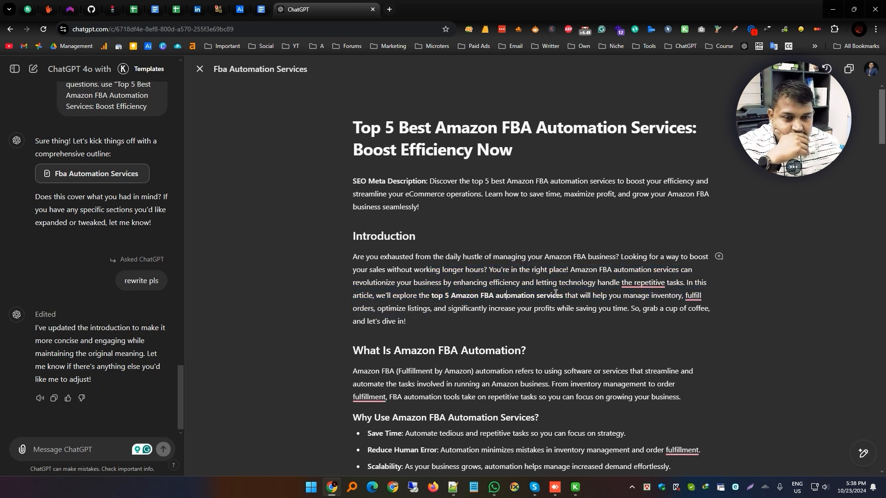
left_click(686, 282)
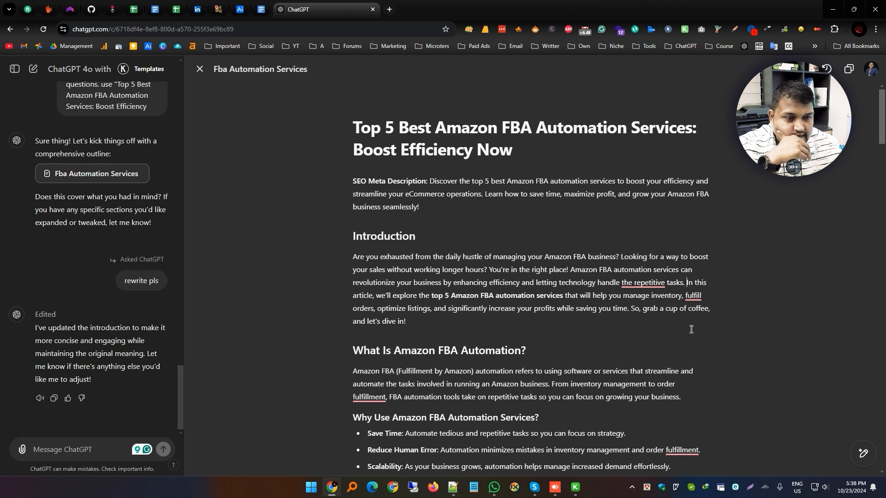
key("Return")
left_click(489, 270)
key("Return")
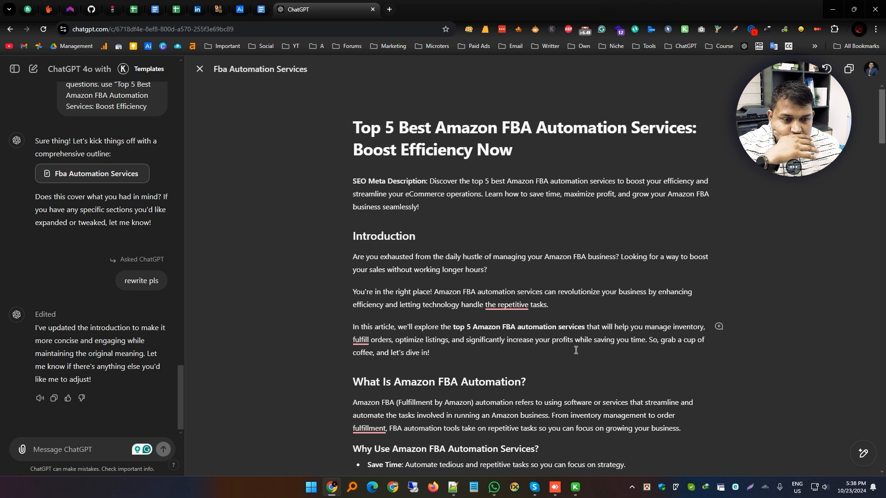
left_click(650, 341)
key("Return")
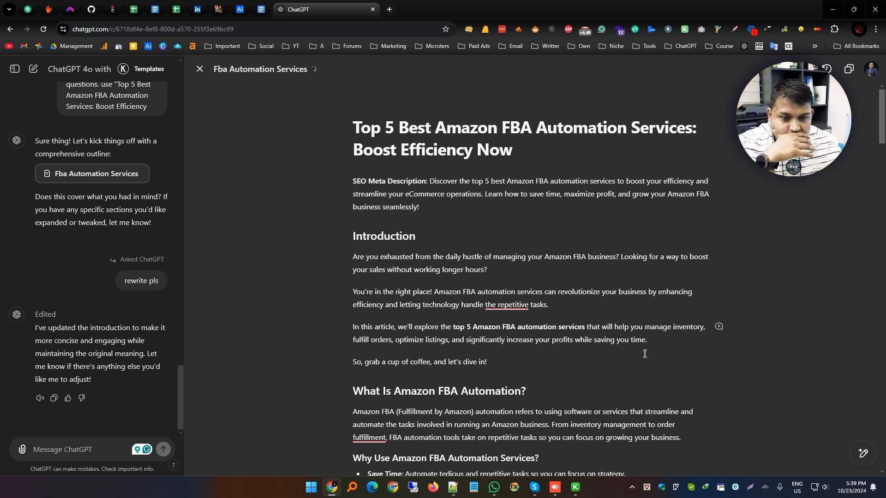
- Select the SEO meta description text and ask ChatGPT to edit it with the request "please write without discover"
left_click_drag(500, 360, 341, 258)
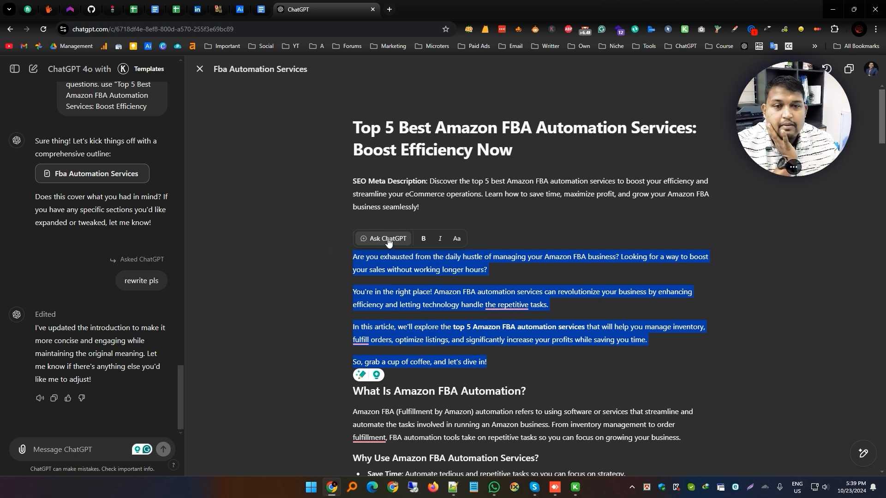
left_click_drag(431, 181, 420, 209)
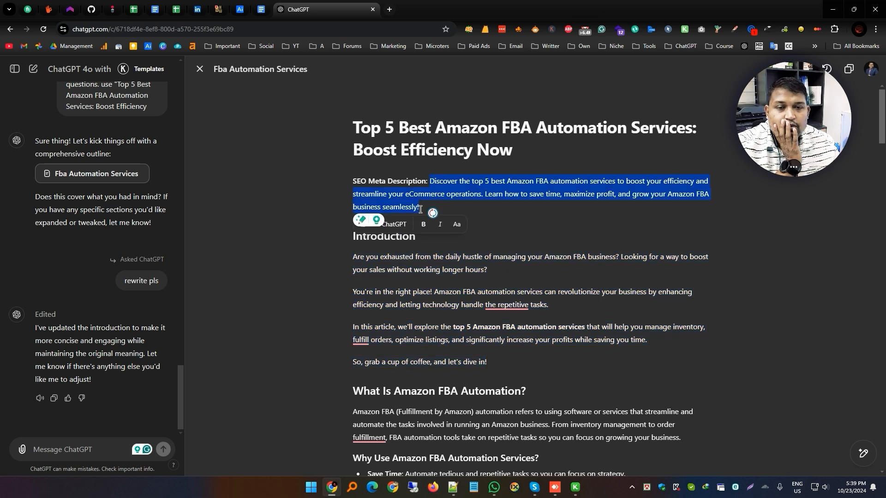
left_click(394, 224)
type("please write without discover")
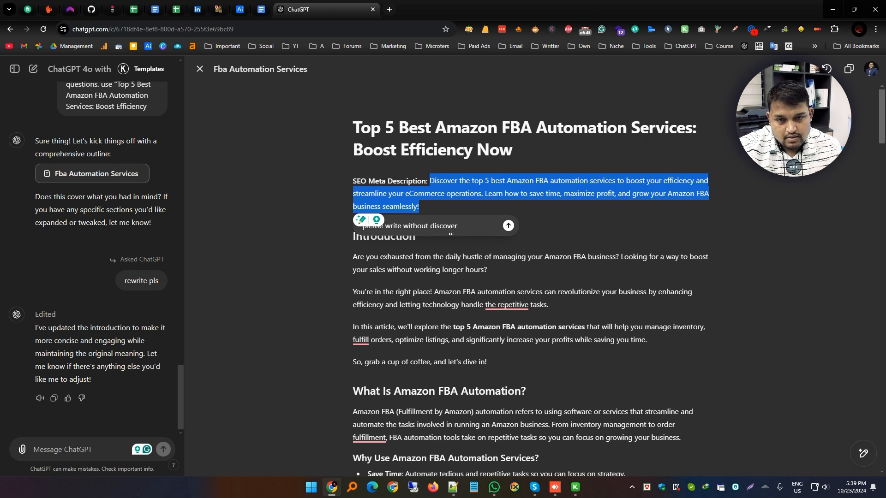
left_click(508, 226)
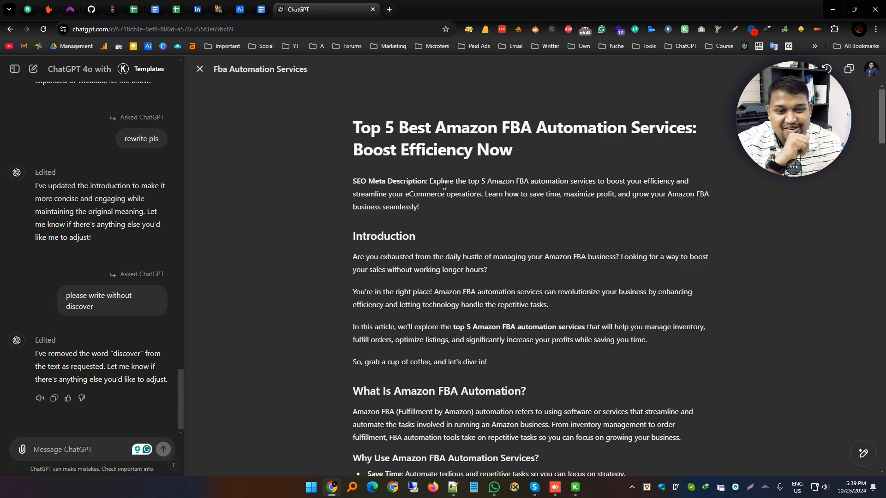
- Look through the article, apply the final polish to it and read ChatGPT's summary of the edits
scroll(467, 261, "down", 12)
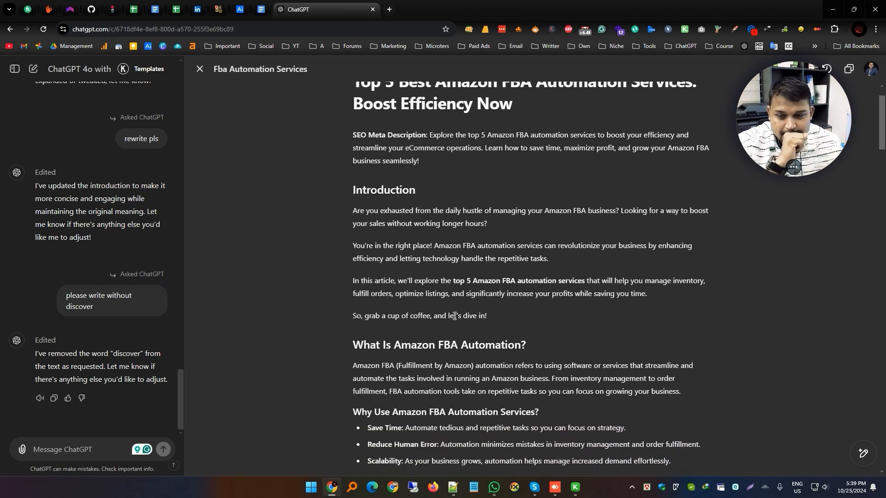
scroll(455, 316, "up", 12)
scroll(455, 317, "down", 20)
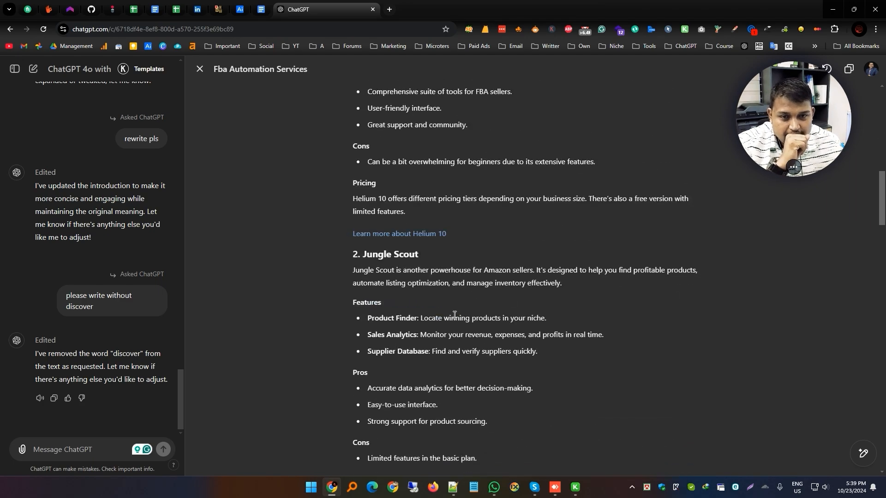
scroll(455, 315, "down", 8)
scroll(459, 313, "up", 20)
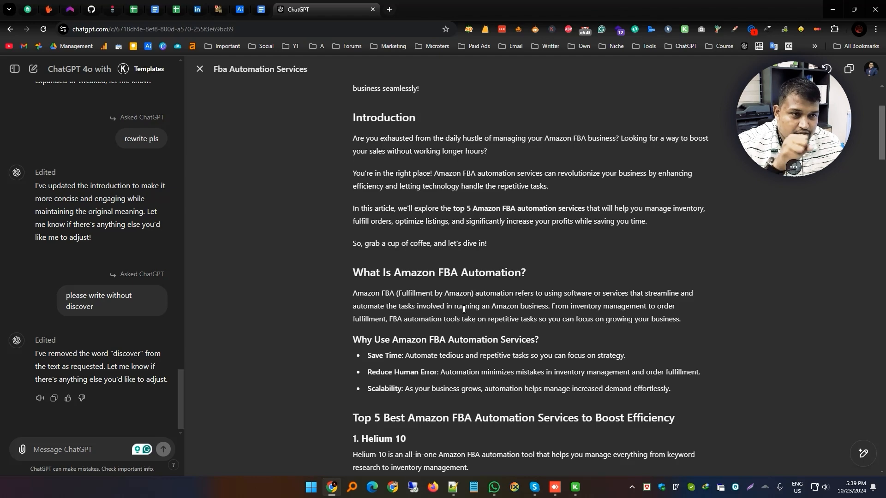
scroll(464, 309, "up", 3)
mouse_move(864, 461)
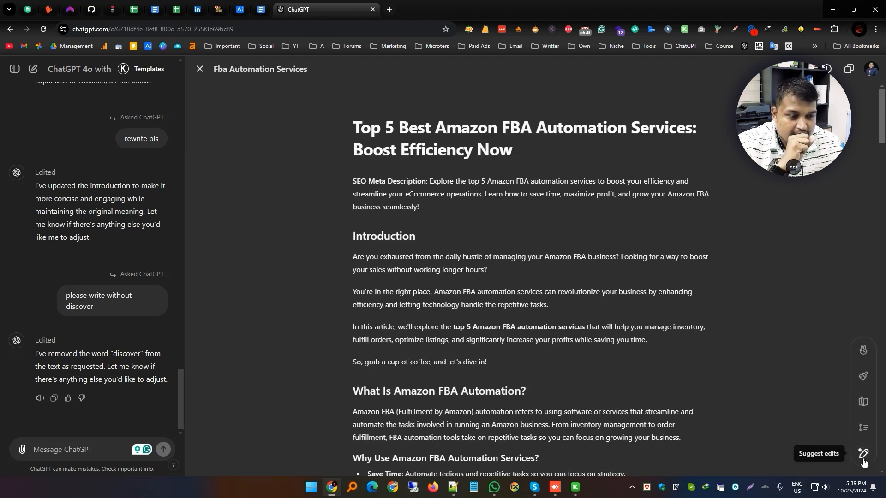
left_click(863, 378)
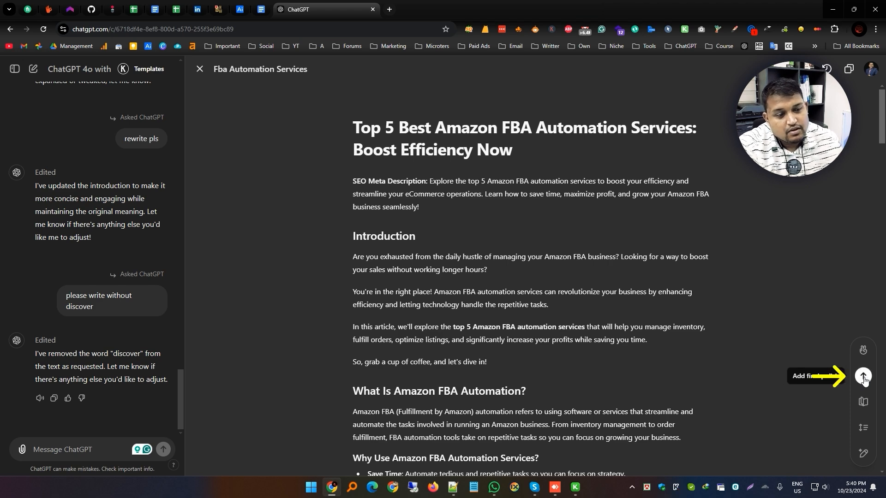
left_click(863, 378)
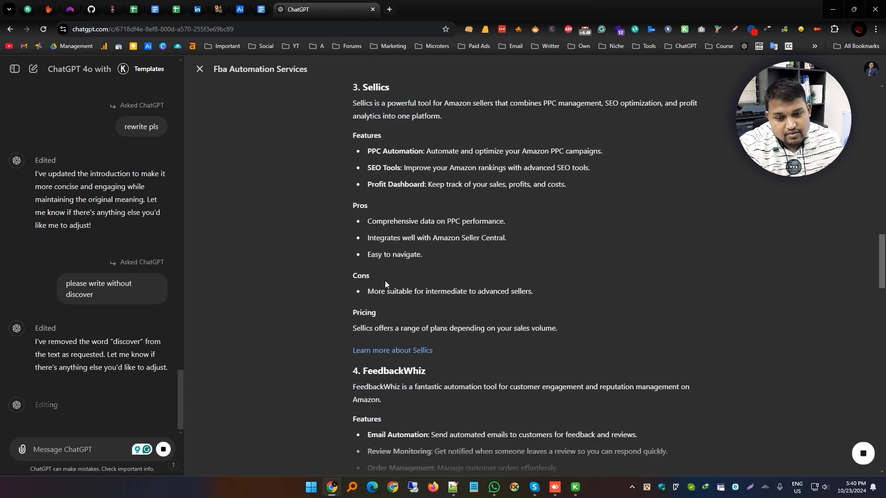
scroll(427, 255, "up", 5)
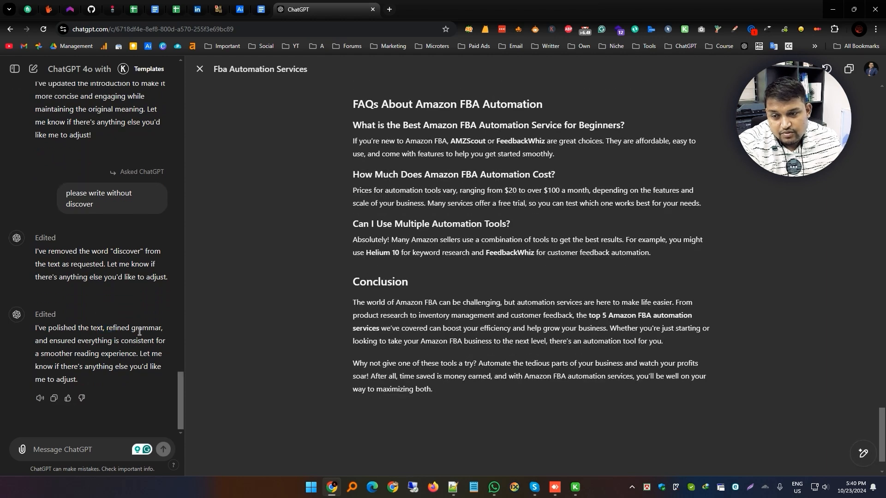
left_click_drag(68, 345, 134, 341)
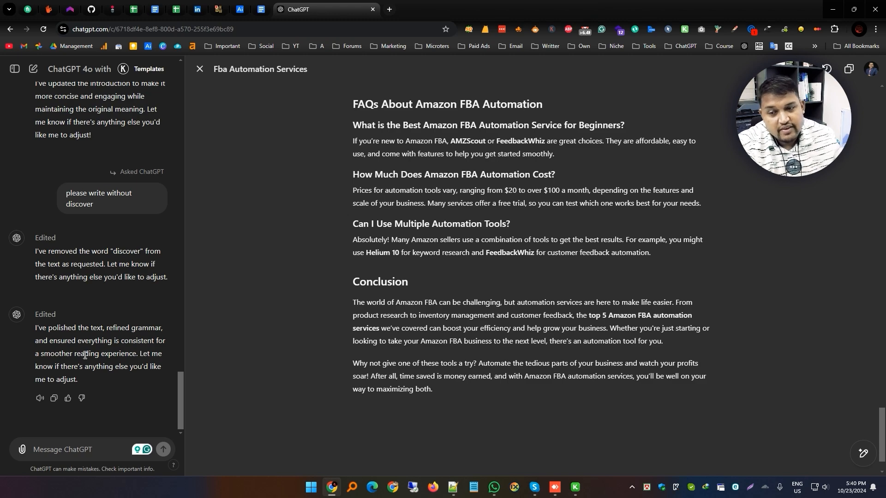
- Preview the Graduate School reading level, choose Kindergarten instead and have the whole article rewritten at that level
scroll(586, 314, "up", 20)
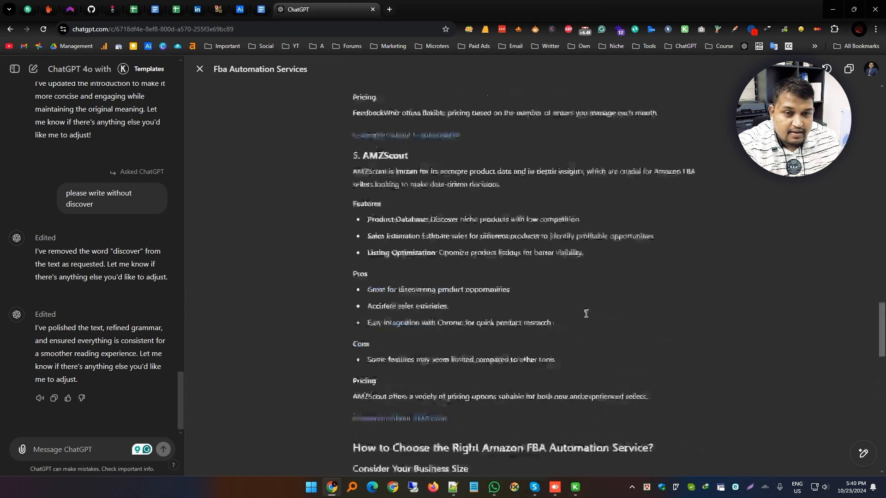
scroll(447, 258, "up", 8)
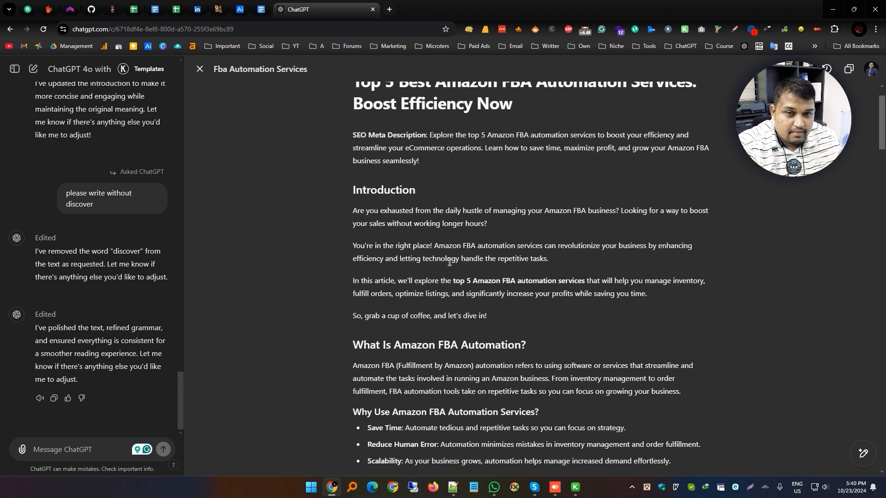
scroll(451, 257, "down", 20)
mouse_move(864, 453)
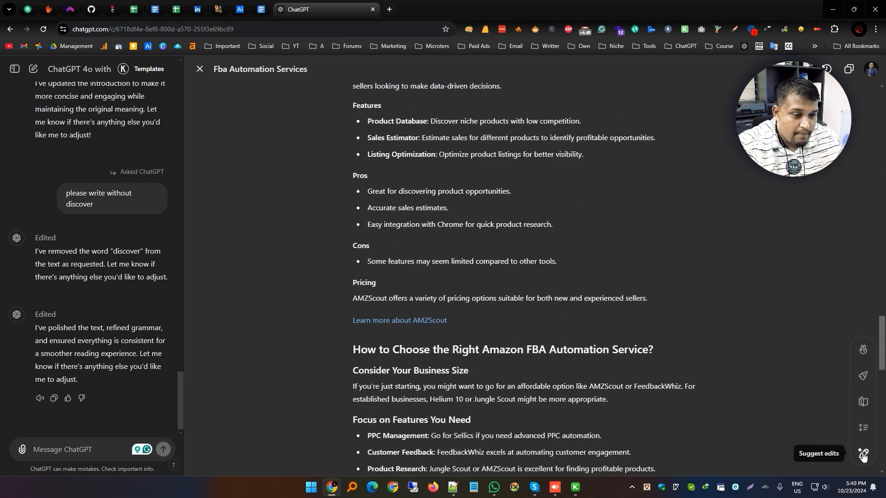
left_click(866, 402)
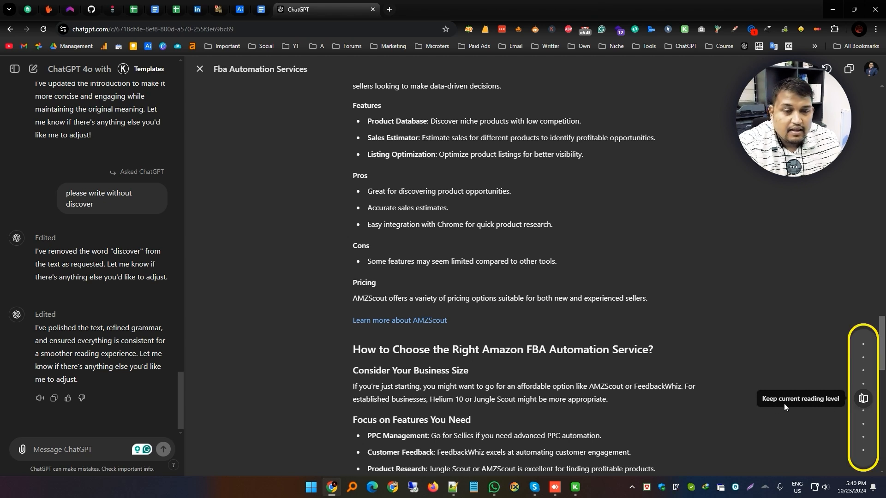
left_click_drag(864, 398, 868, 342)
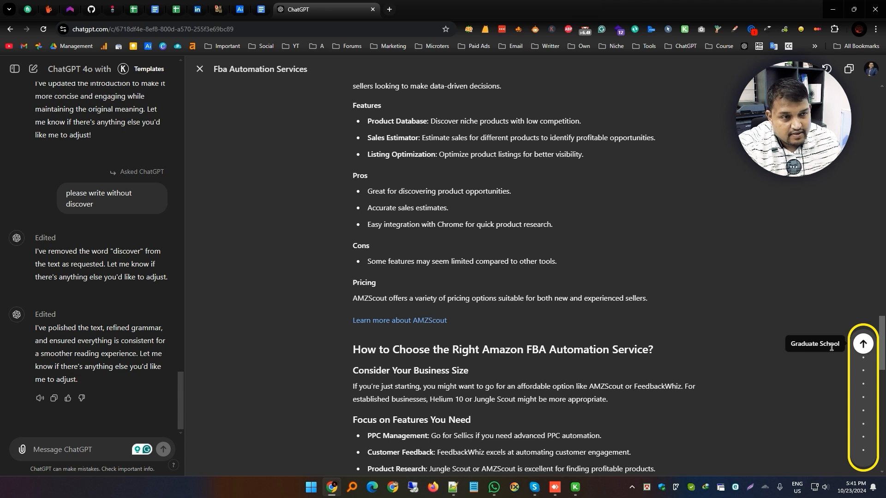
left_click_drag(860, 351, 866, 457)
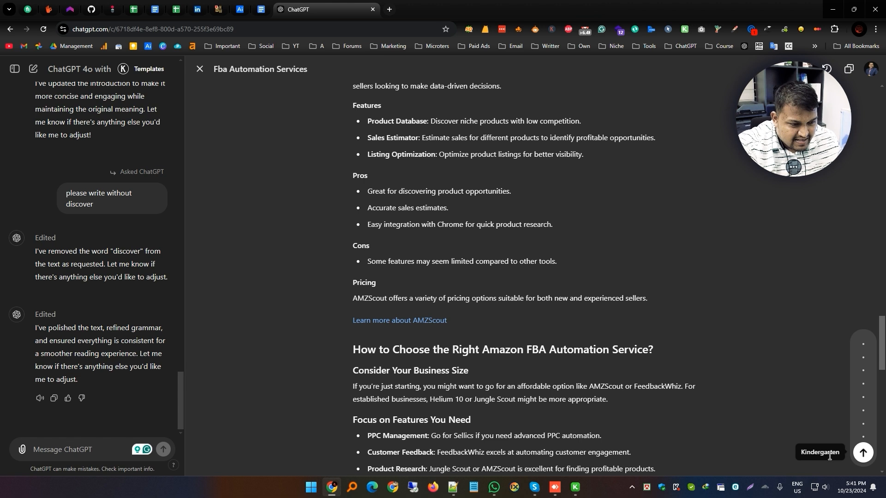
left_click(864, 456)
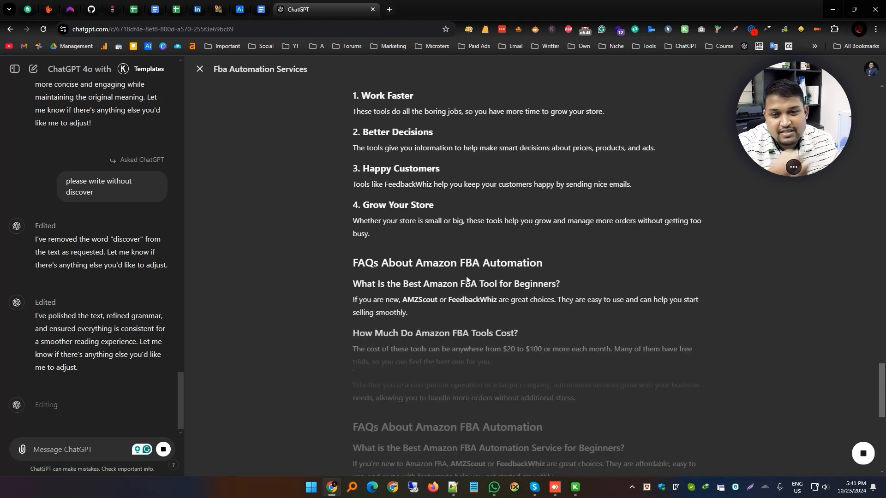
scroll(401, 226, "up", 3)
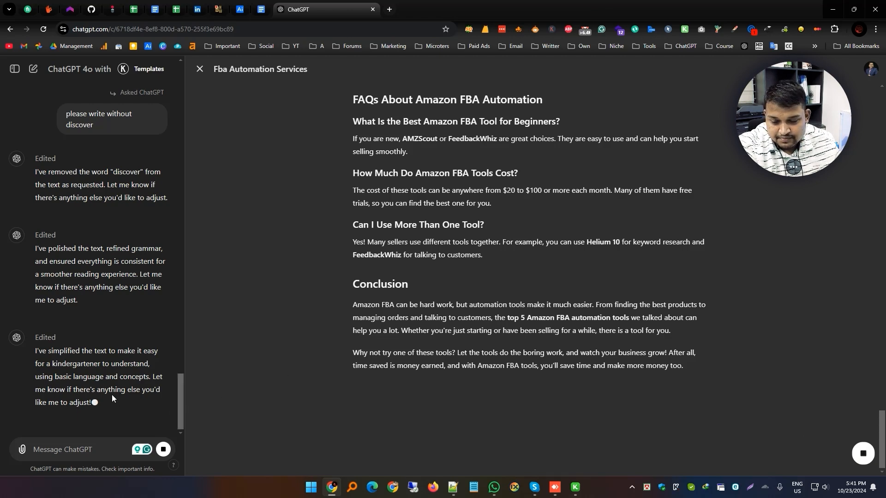
- Try to lengthen the article with the Longer length option and look through its text
left_click(859, 453)
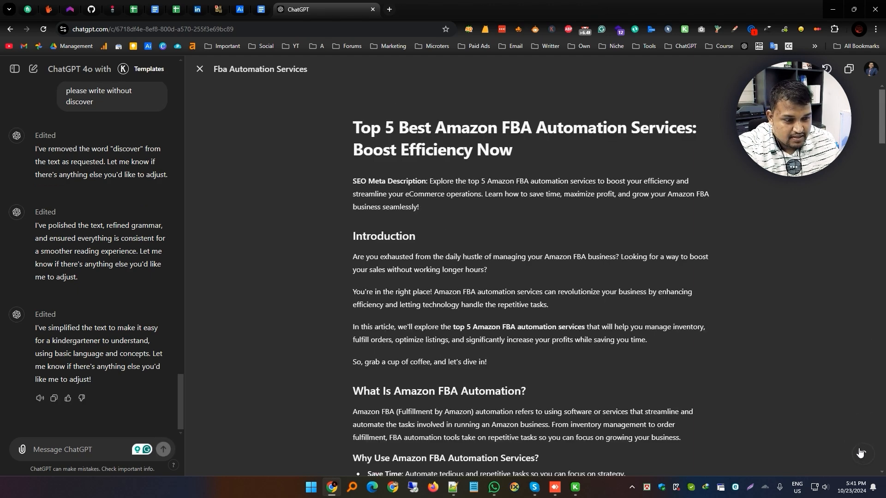
left_click(858, 454)
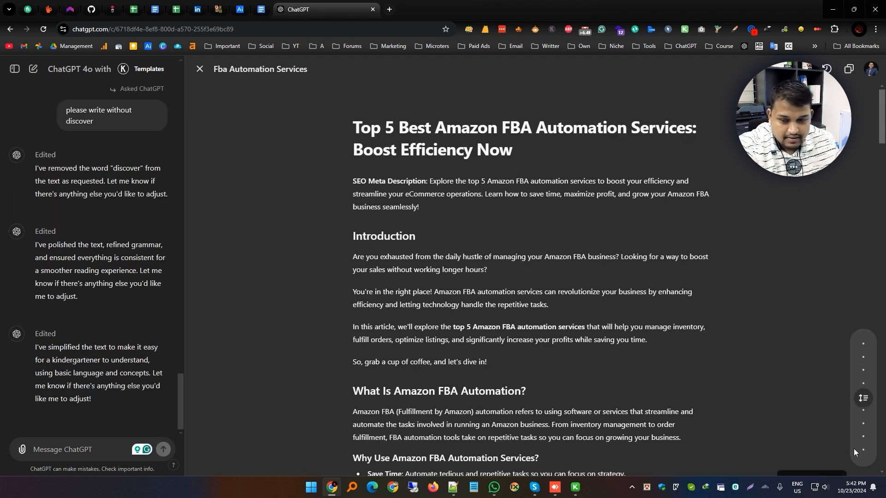
left_click_drag(862, 398, 862, 365)
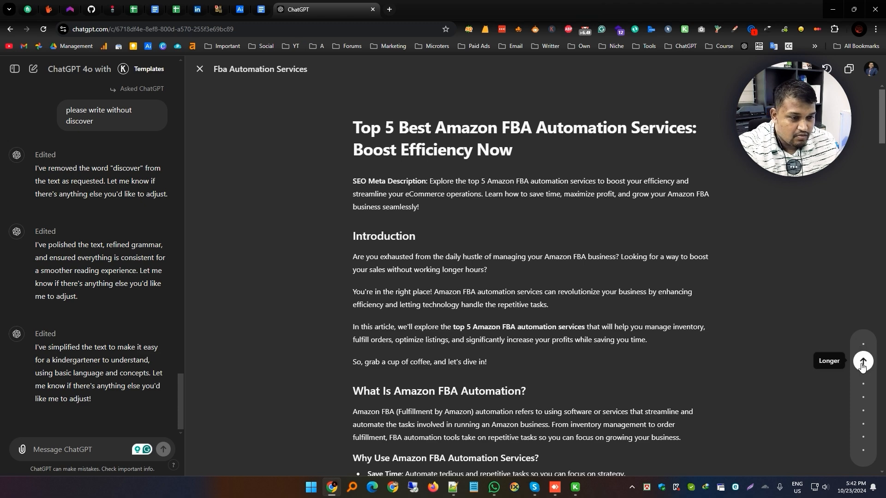
left_click(862, 364)
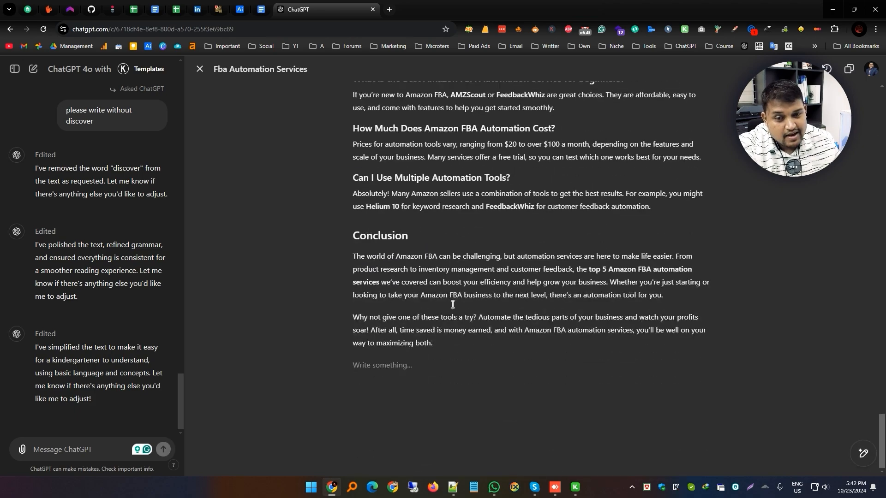
scroll(466, 324, "up", 20)
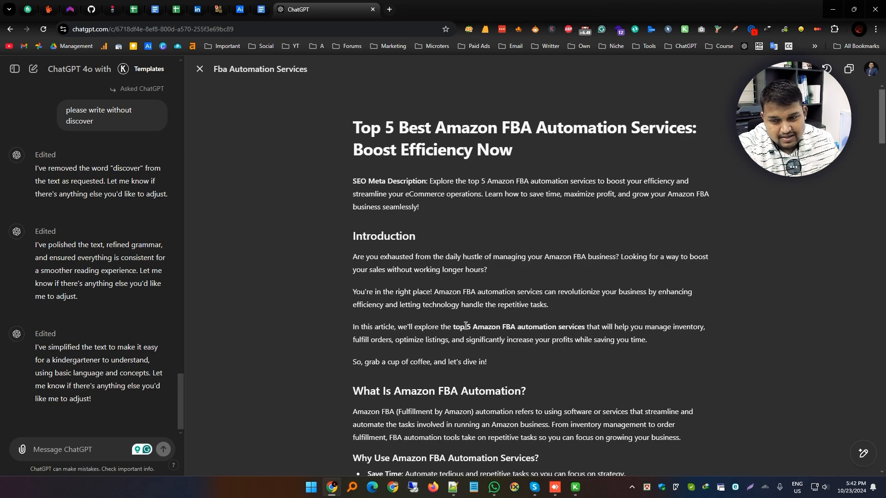
scroll(465, 326, "down", 20)
scroll(464, 320, "up", 20)
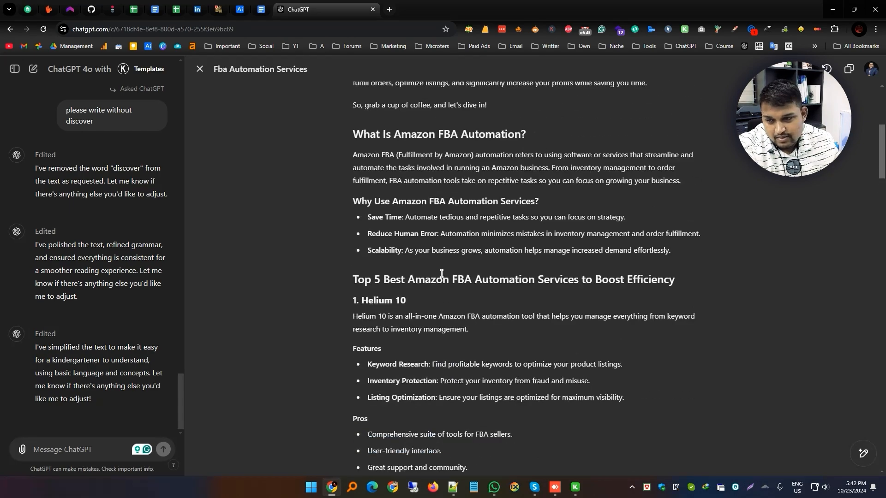
- Have the whole article rewritten at a longer length and look through the expanded text
scroll(410, 229, "up", 6)
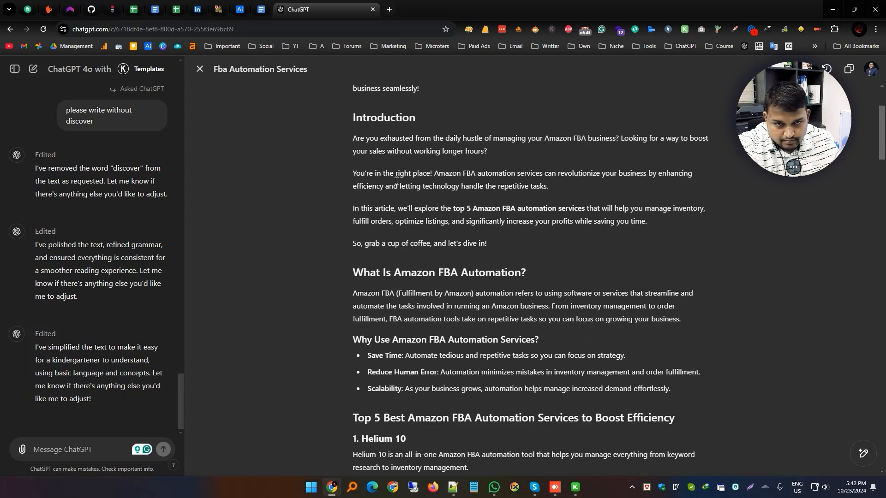
mouse_move(863, 453)
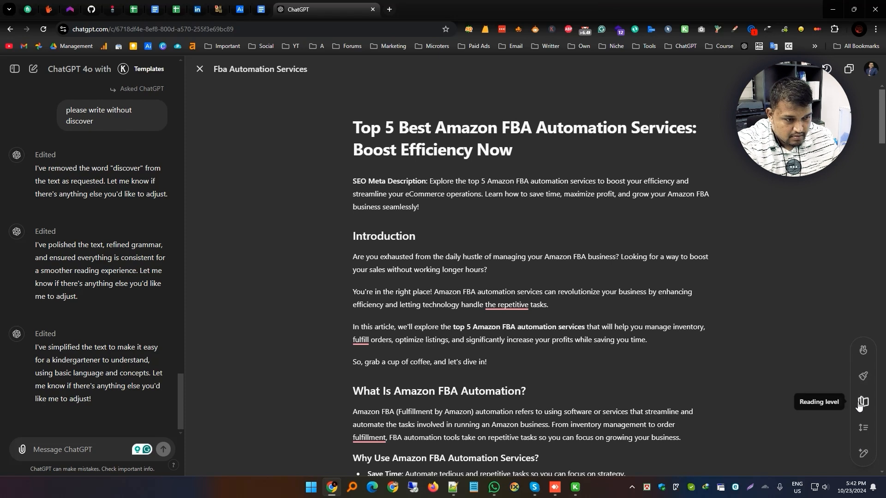
left_click(863, 427)
left_click(864, 359)
left_click(863, 358)
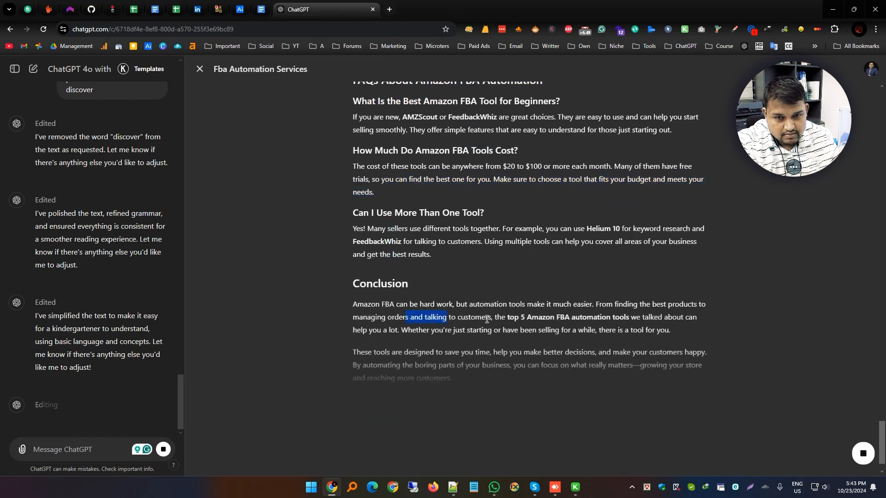
mouse_move(854, 454)
scroll(471, 340, "up", 8)
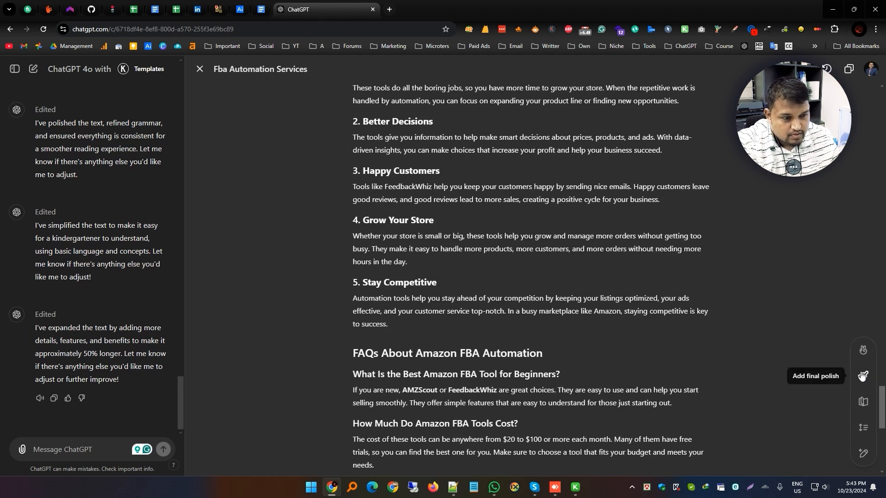
left_click(861, 441)
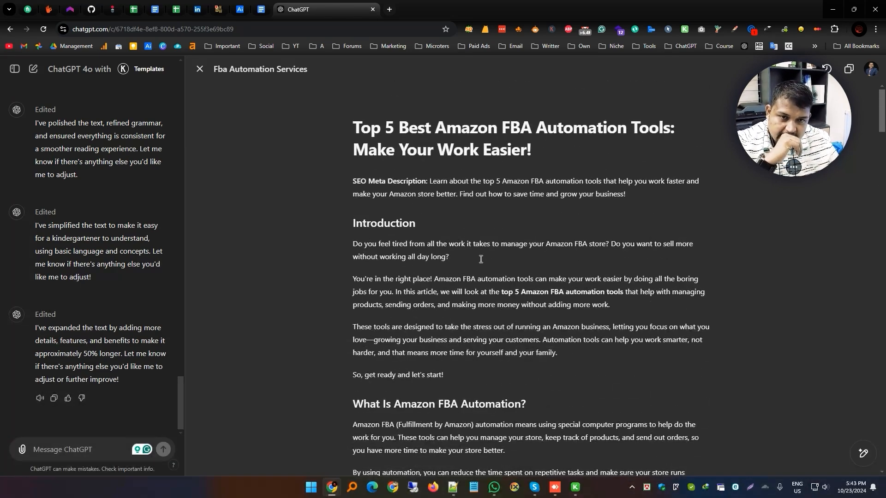
- Select the SEO meta description paragraph and ask ChatGPT to edit it with the request "add some emojis"
triple_click(475, 192)
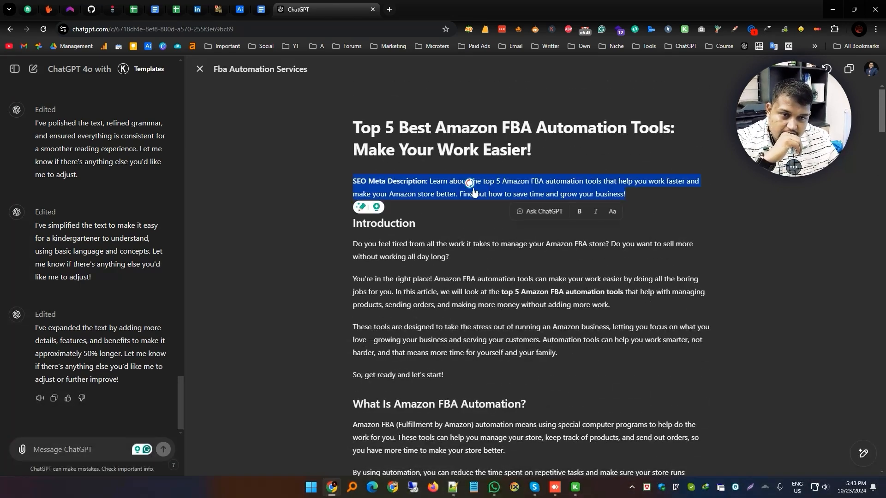
left_click(542, 211)
type("ad")
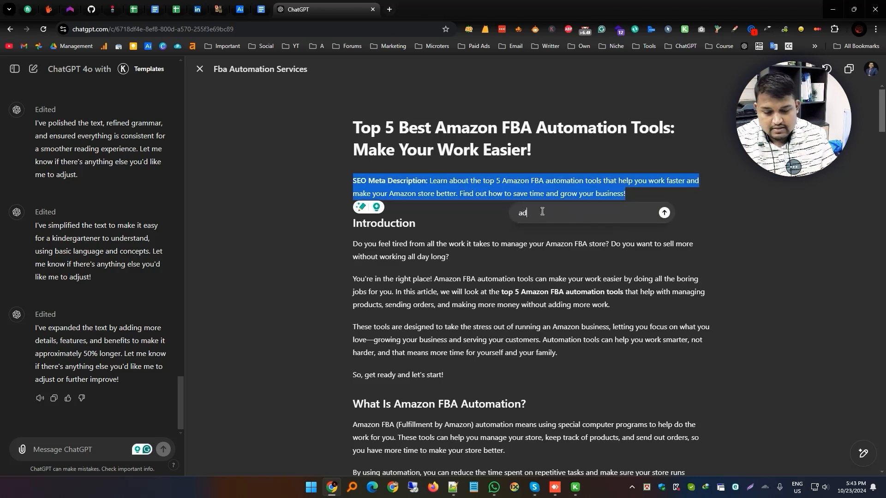
type("d some emojis")
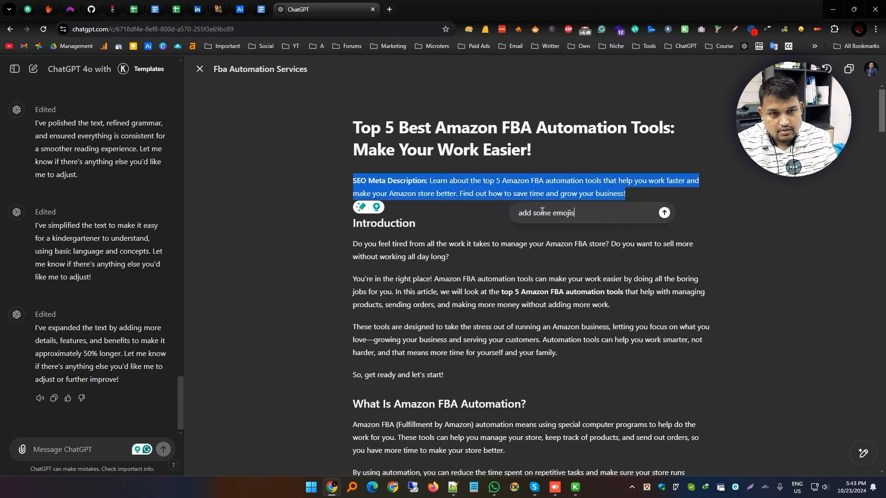
key("Return")
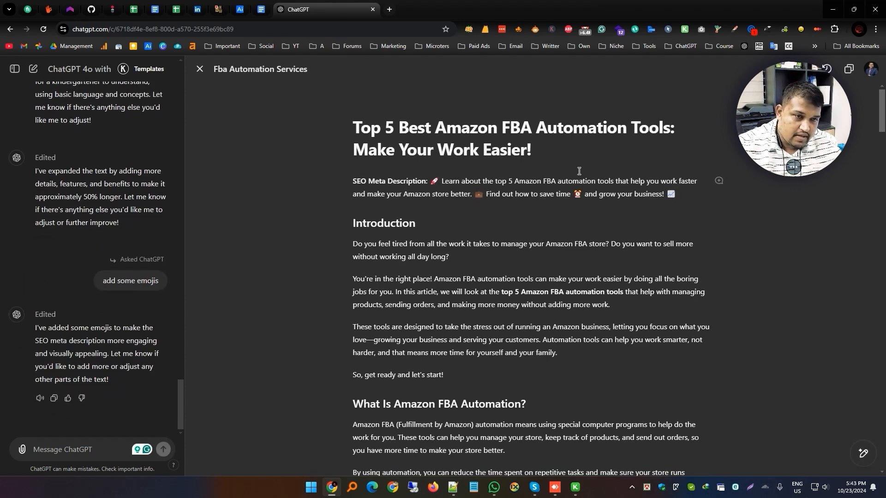
- Add emojis throughout the whole article and look over its sections as they are rewritten
mouse_move(863, 453)
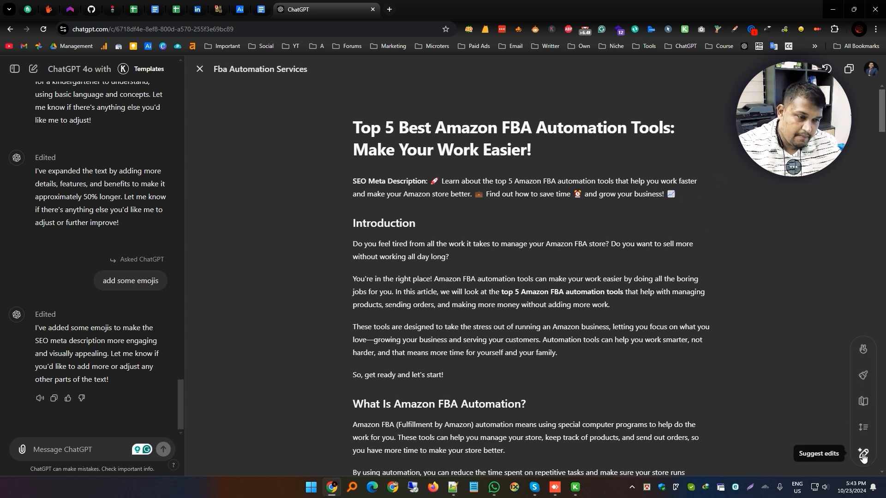
left_click(863, 351)
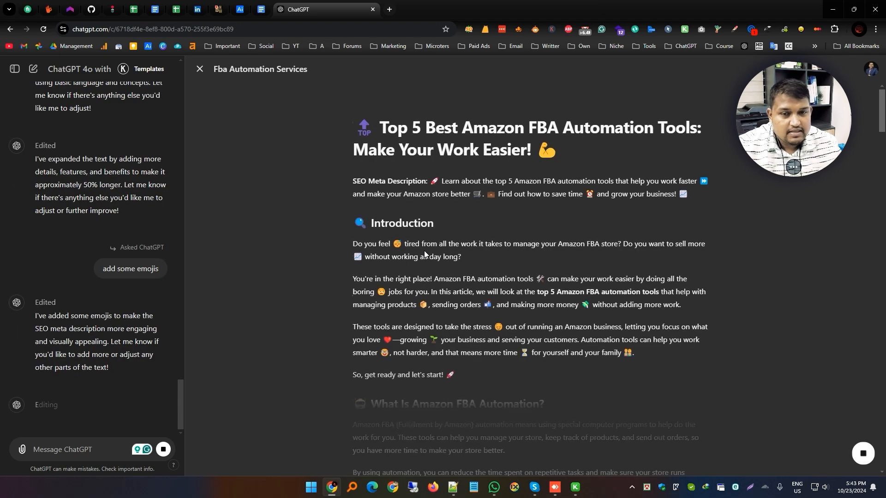
scroll(425, 250, "up", 3)
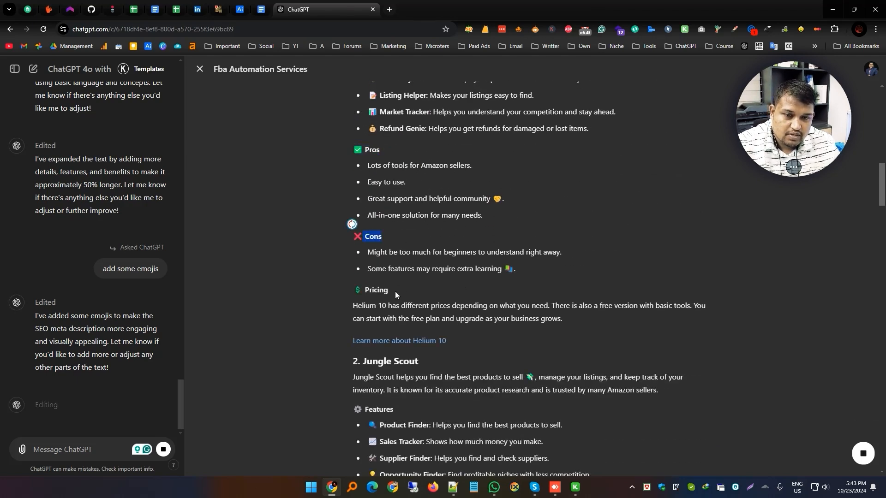
scroll(387, 304, "up", 4)
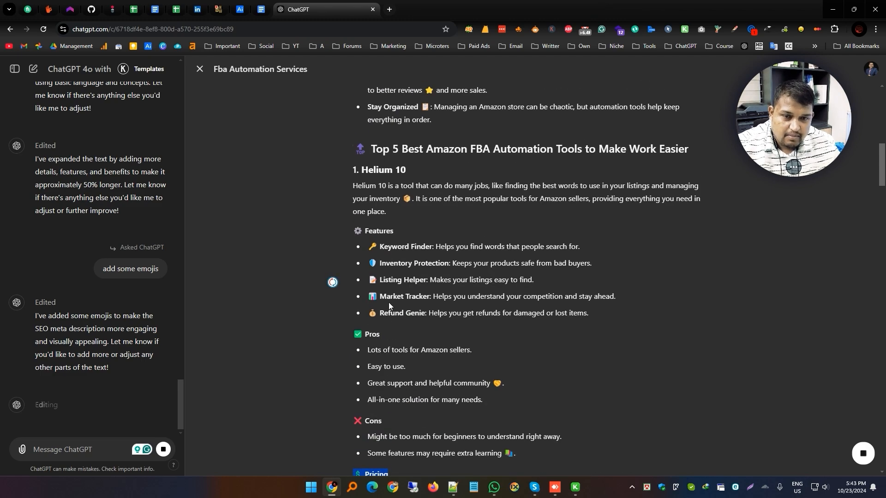
scroll(389, 303, "down", 20)
scroll(389, 305, "down", 17)
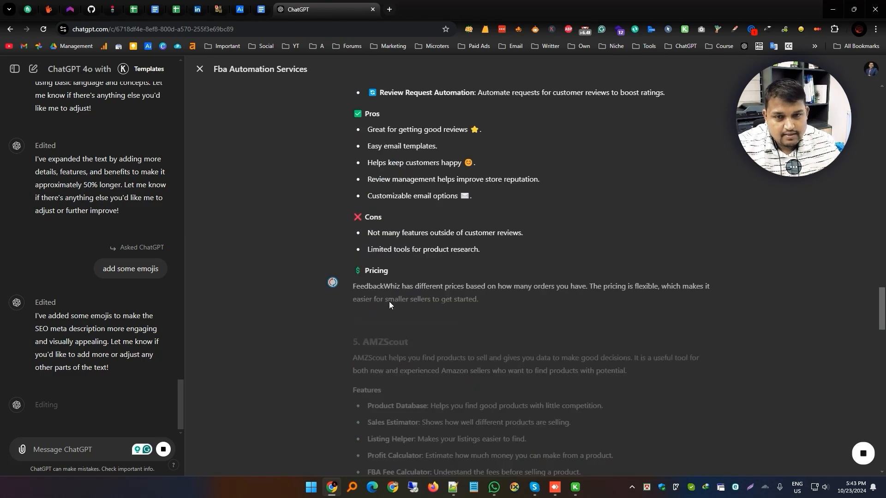
scroll(460, 301, "up", 7)
scroll(466, 300, "down", 20)
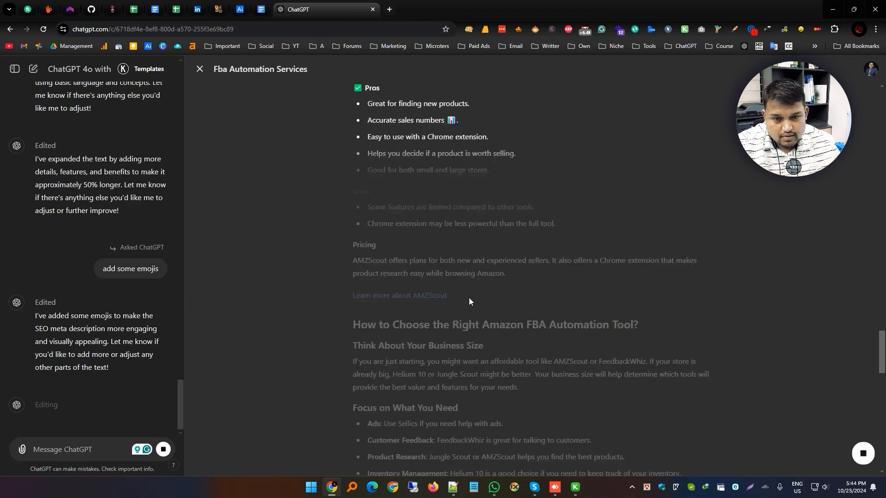
scroll(470, 301, "up", 6)
scroll(469, 301, "up", 20)
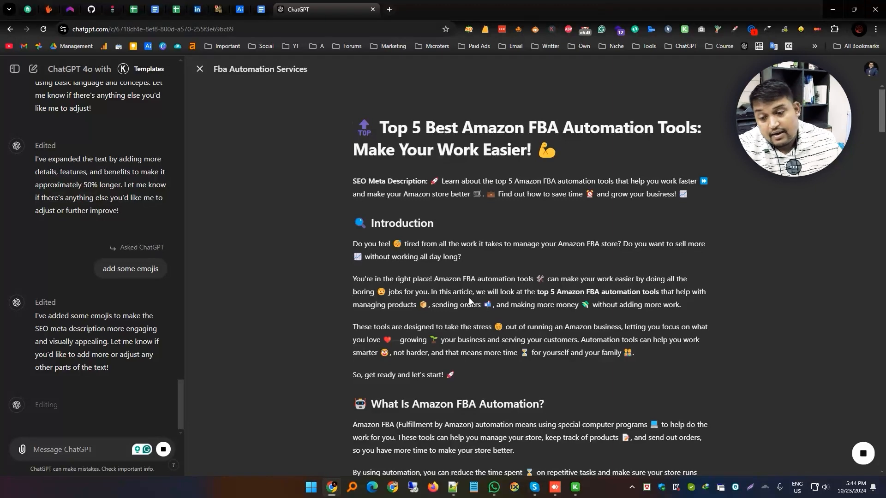
- Look back through the chat history at the original article prompt and the first replies
scroll(73, 301, "up", 1)
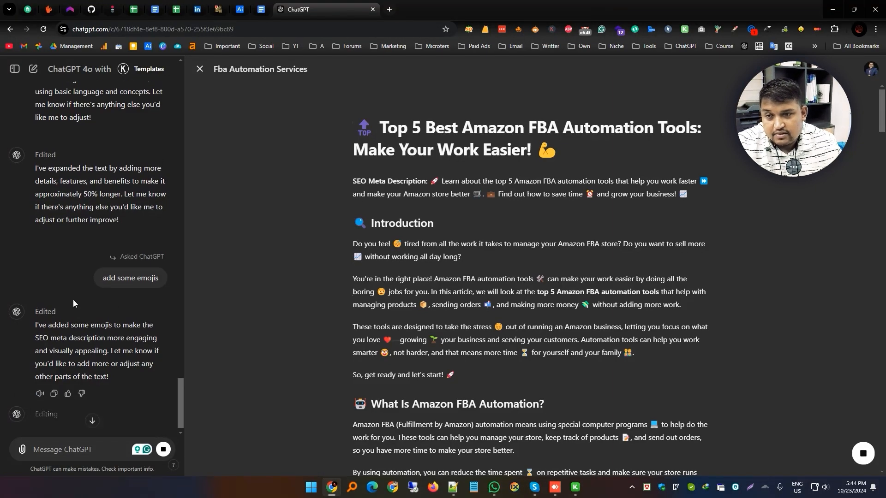
scroll(73, 303, "up", 15)
left_click_drag(88, 114, 133, 307)
scroll(116, 277, "down", 15)
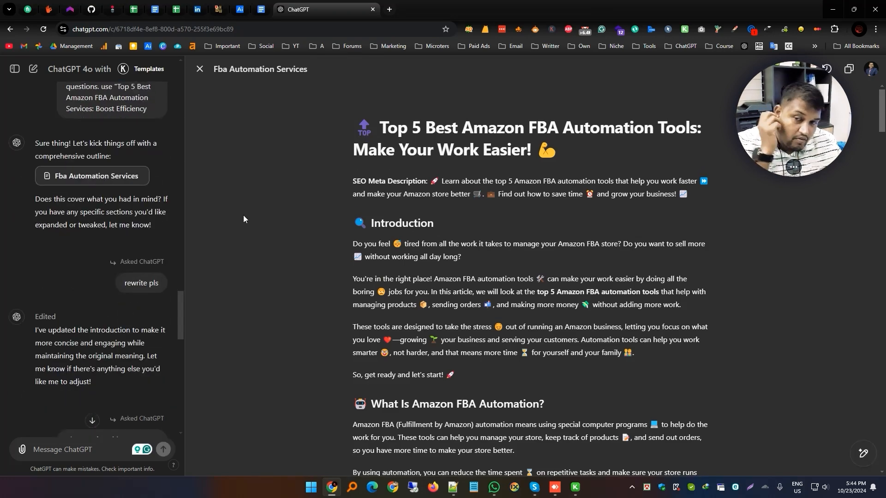
- Select the second paragraph of the article's Conclusion and open an Ask ChatGPT request for it
scroll(455, 271, "down", 20)
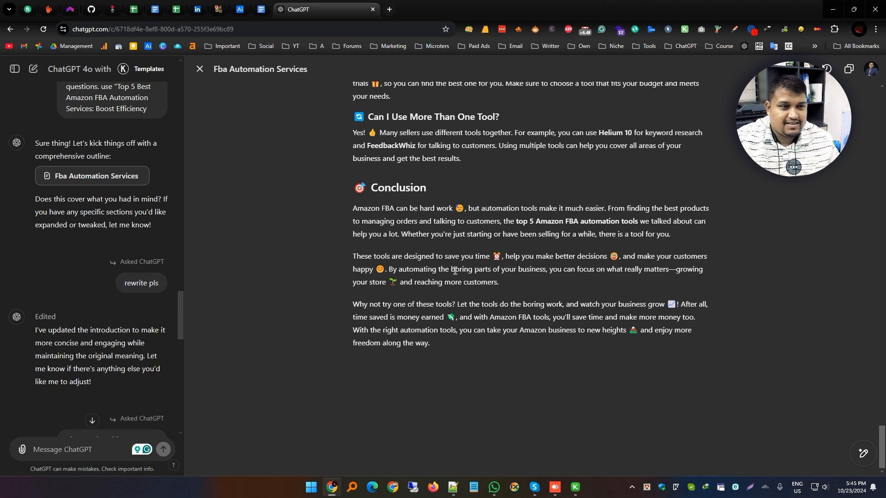
triple_click(464, 234)
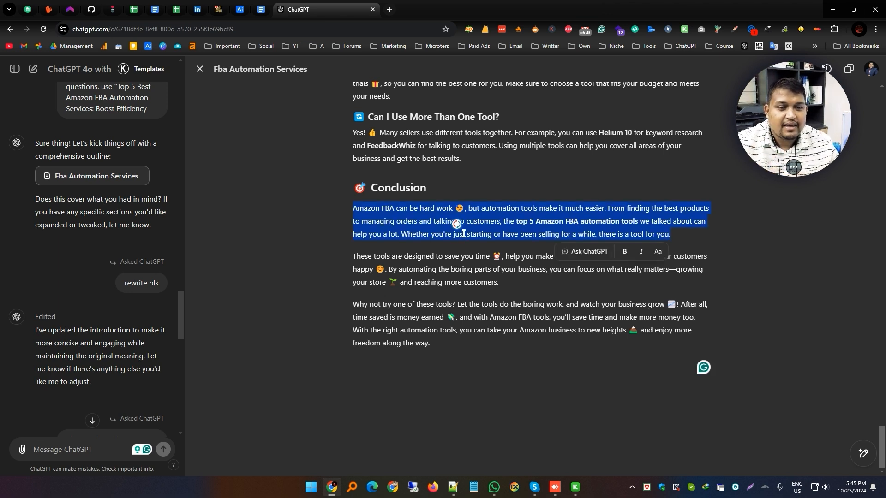
triple_click(402, 278)
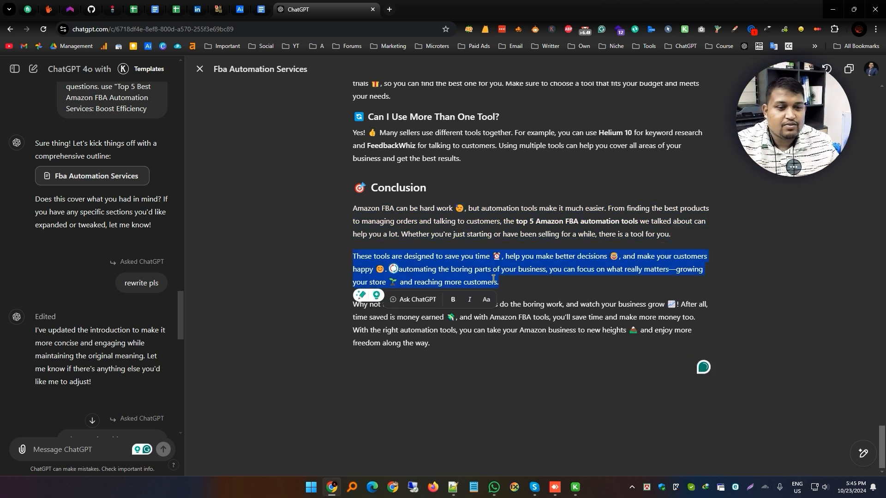
left_click(418, 300)
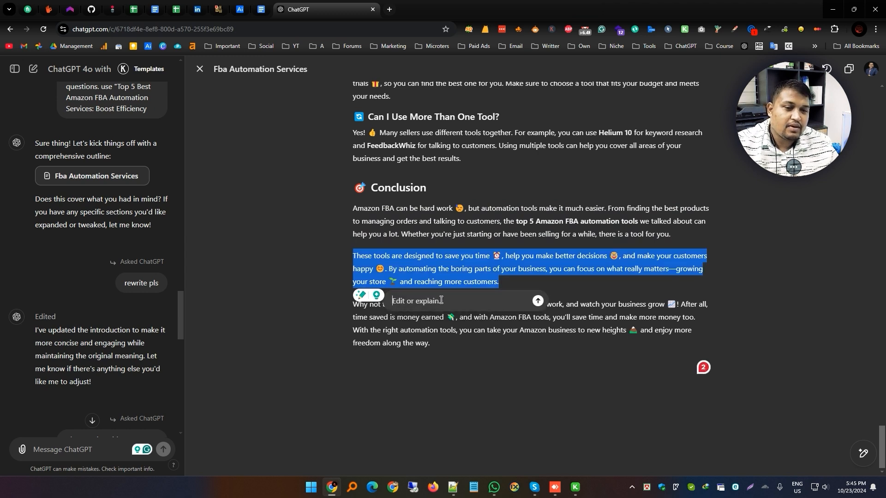